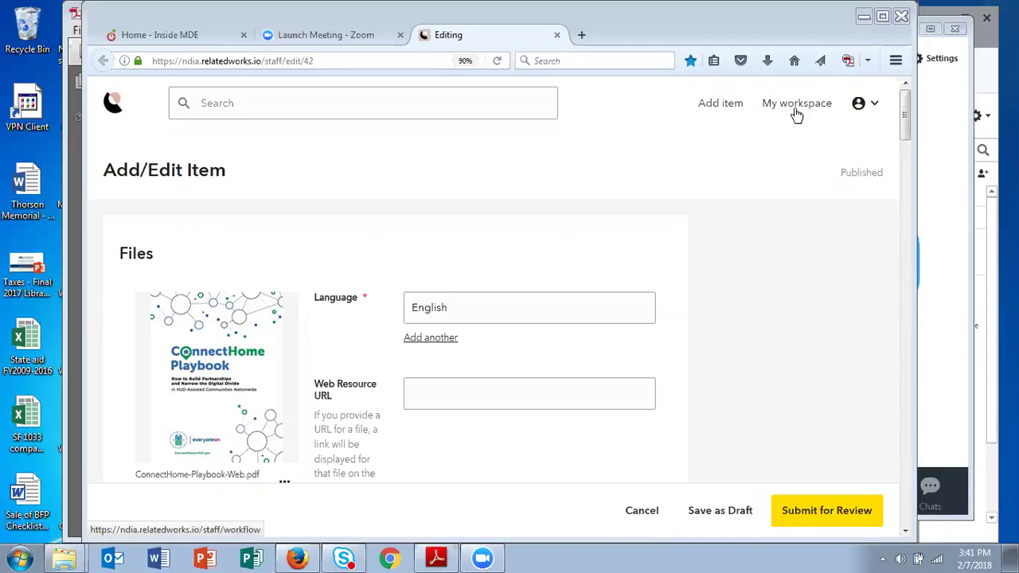
- Create a new blank repository item draft from the header's Add item
{"action": "left_click", "coordinate": [721, 105]}
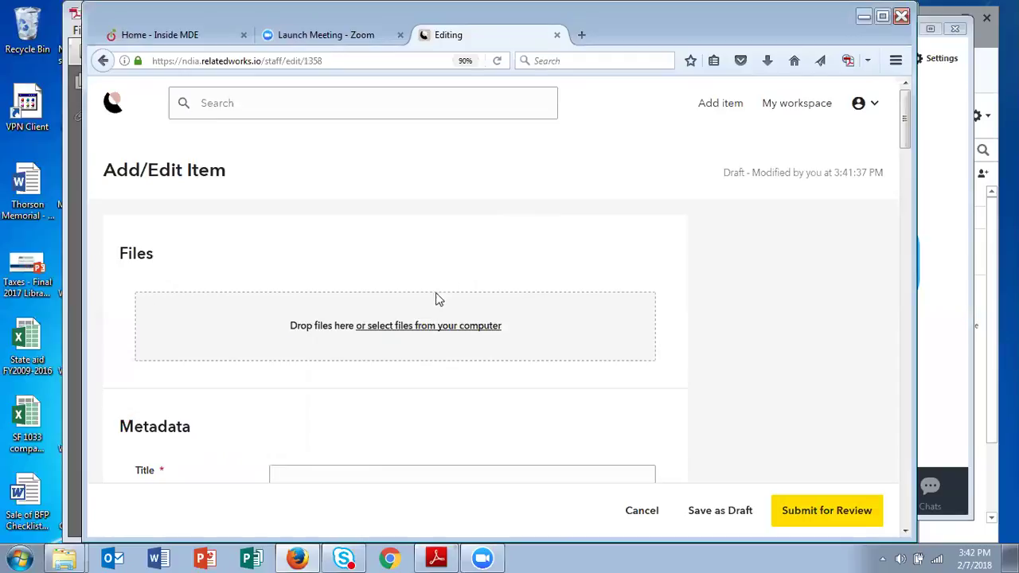
- Upload 12017-bbtf-annual-report_tcm1045-323417.pdf from the computer to the item
{"action": "left_click", "coordinate": [426, 326]}
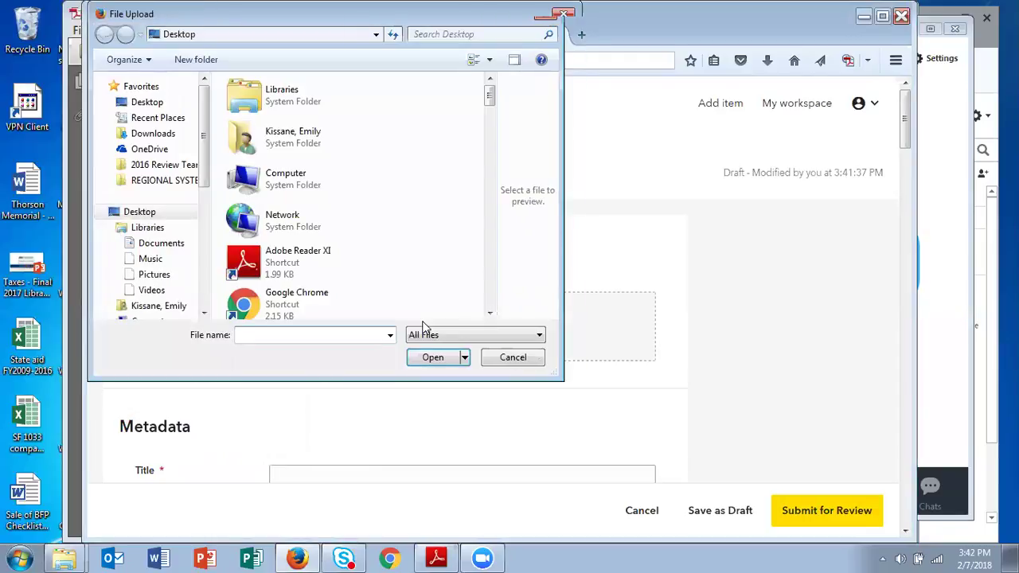
{"action": "left_click_drag", "start_coordinate": [488, 96], "coordinate": [489, 146]}
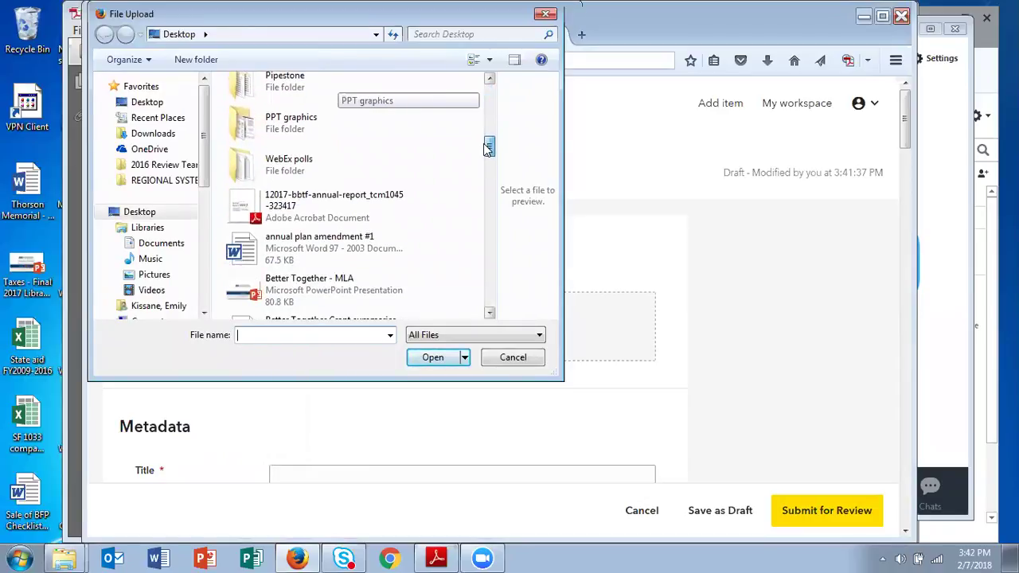
{"action": "double_click", "coordinate": [345, 195]}
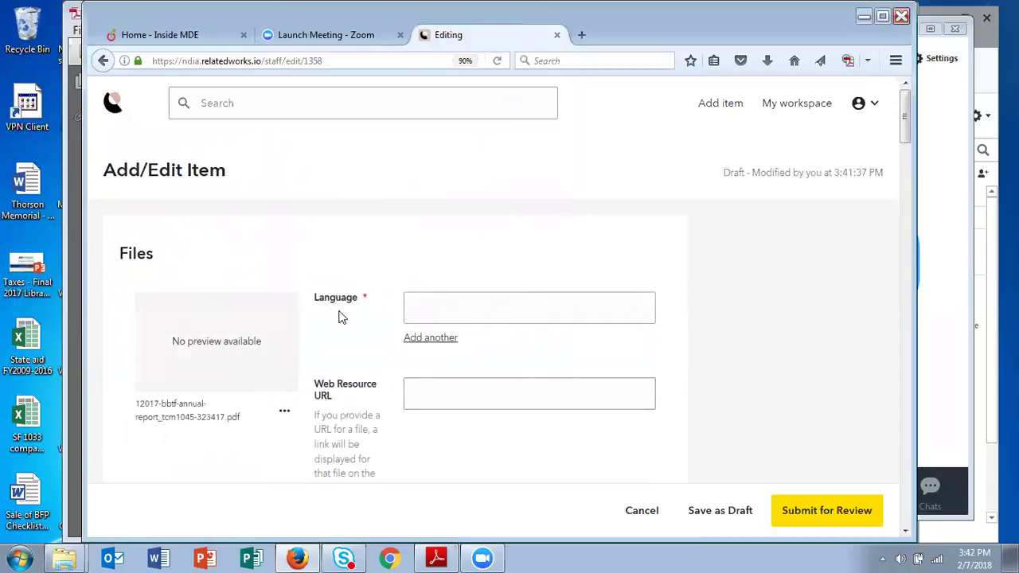
- Set the uploaded file's language to English and open the PDF to check it
{"action": "left_click", "coordinate": [481, 302]}
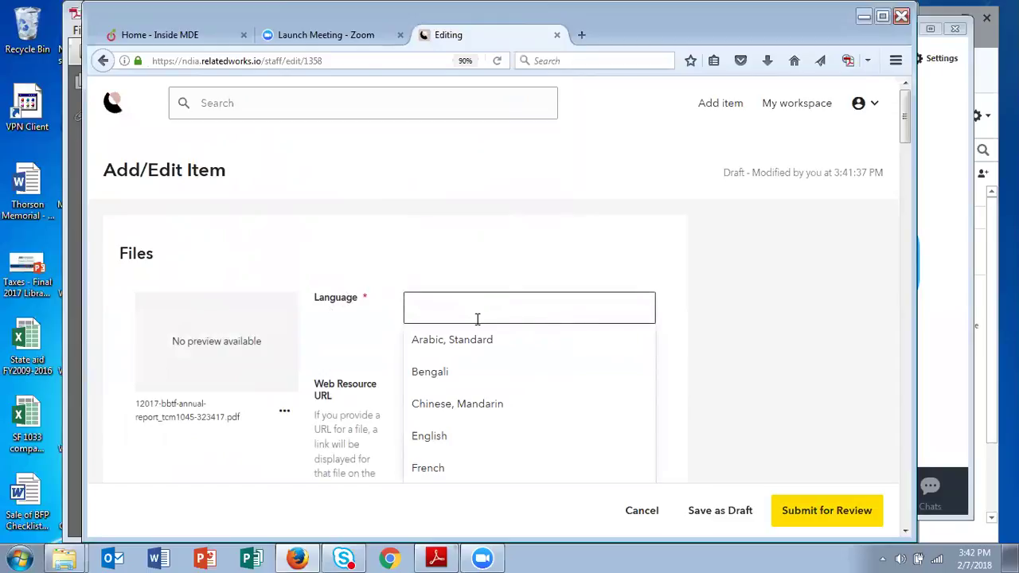
{"action": "left_click", "coordinate": [438, 436]}
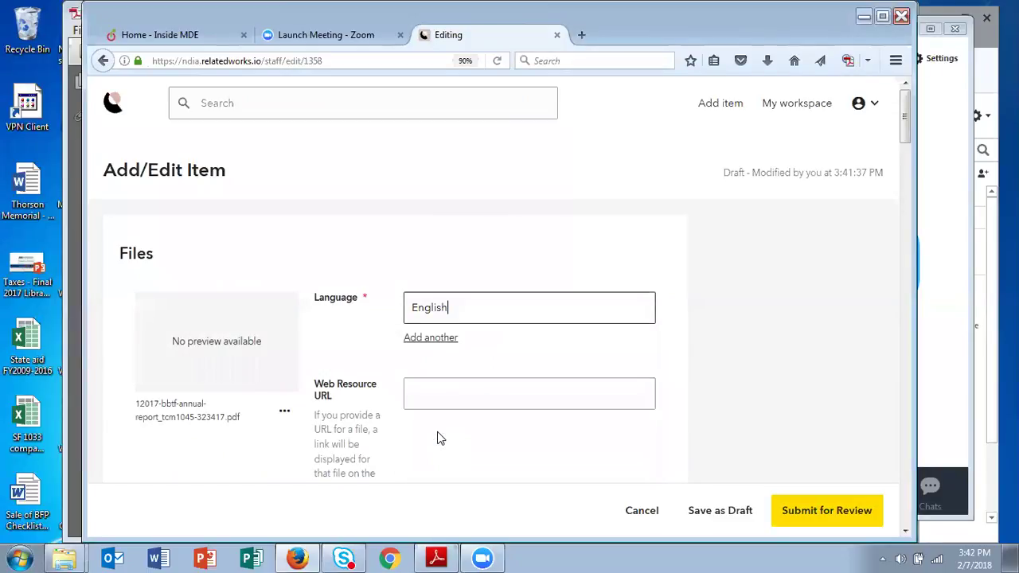
{"action": "scroll", "coordinate": [665, 337], "scroll_direction": "down", "scroll_amount": 3}
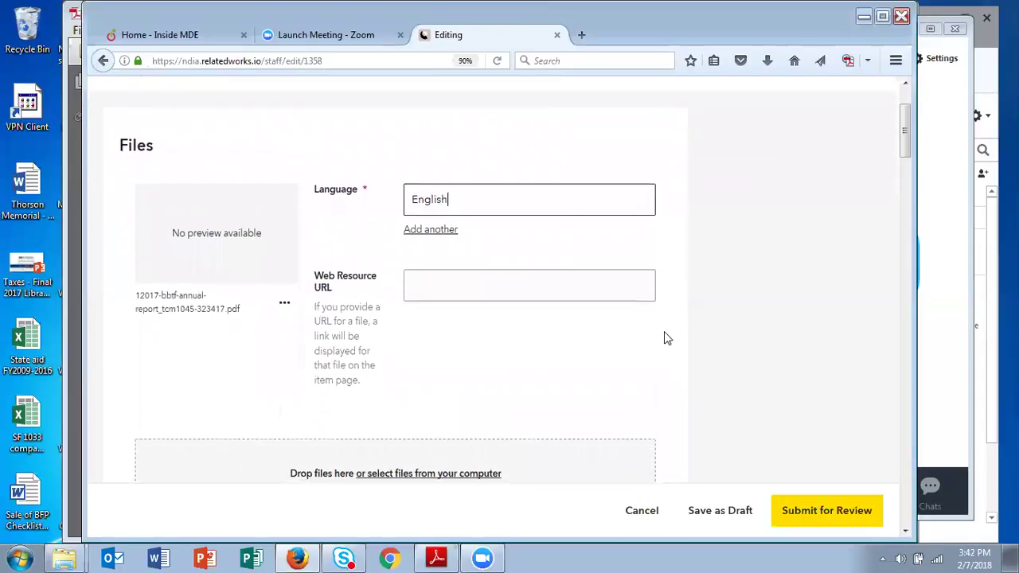
{"action": "scroll", "coordinate": [665, 337], "scroll_direction": "down", "scroll_amount": 5}
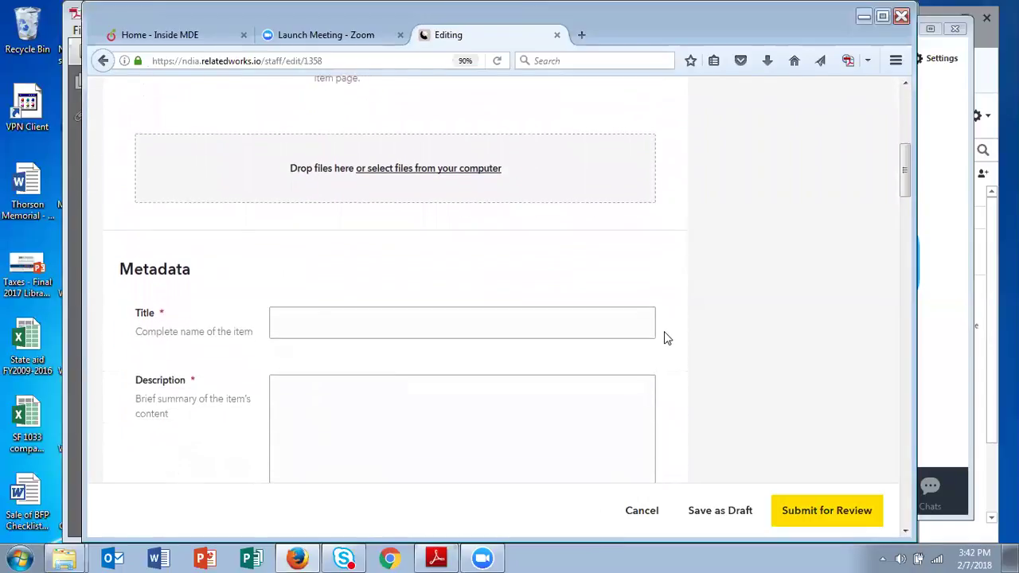
{"action": "scroll", "coordinate": [664, 338], "scroll_direction": "down", "scroll_amount": 3}
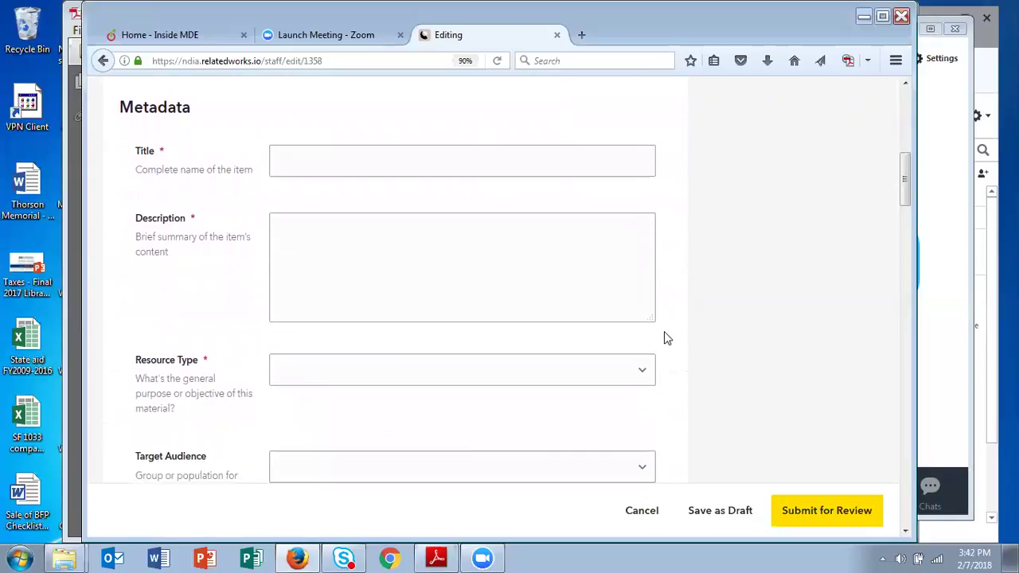
{"action": "left_click", "coordinate": [437, 558]}
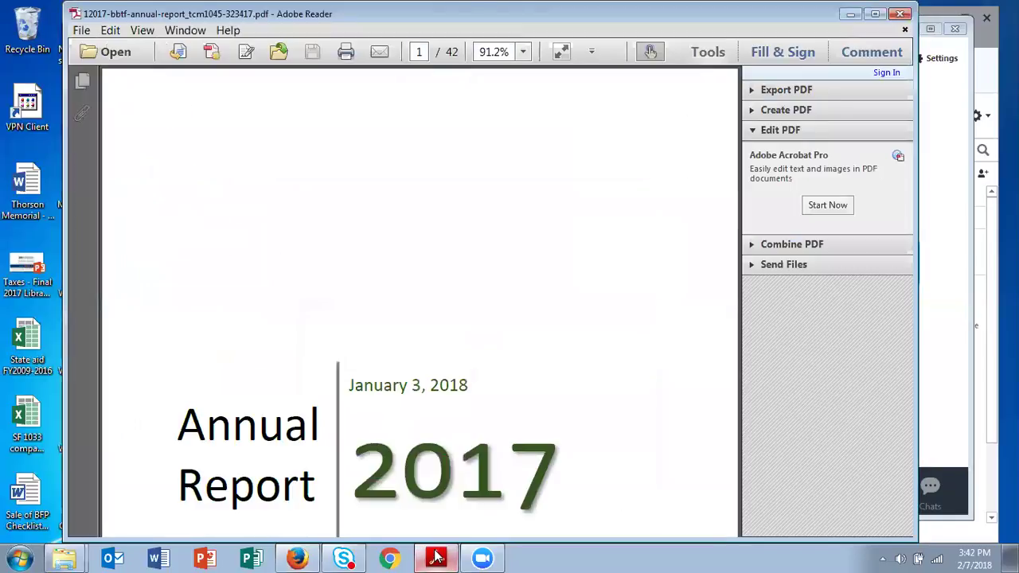
{"action": "scroll", "coordinate": [488, 395], "scroll_direction": "down", "scroll_amount": 3}
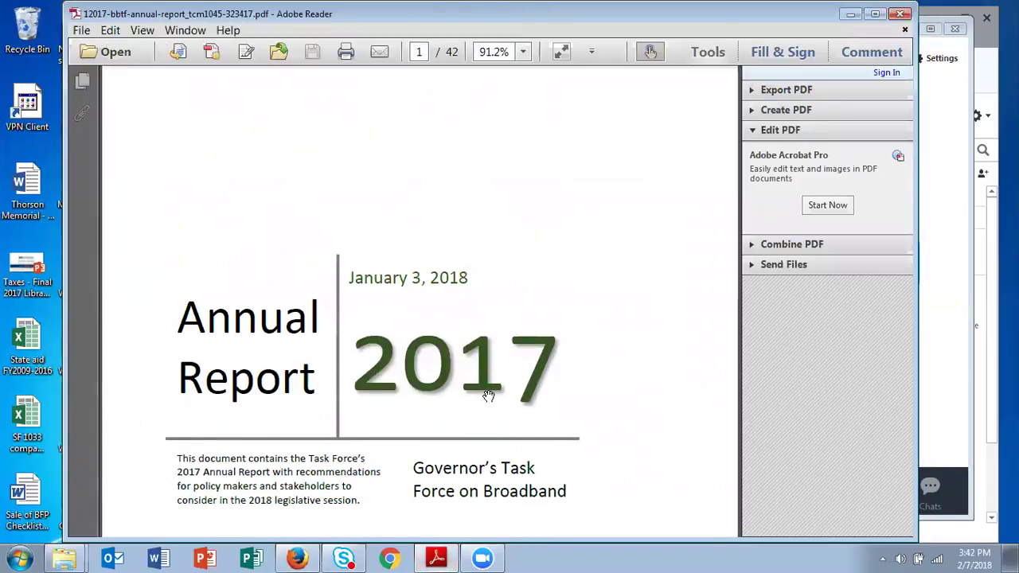
- Title the item 'Annual Report 2017' and paste the prepared summary into Description
{"action": "left_click", "coordinate": [299, 557]}
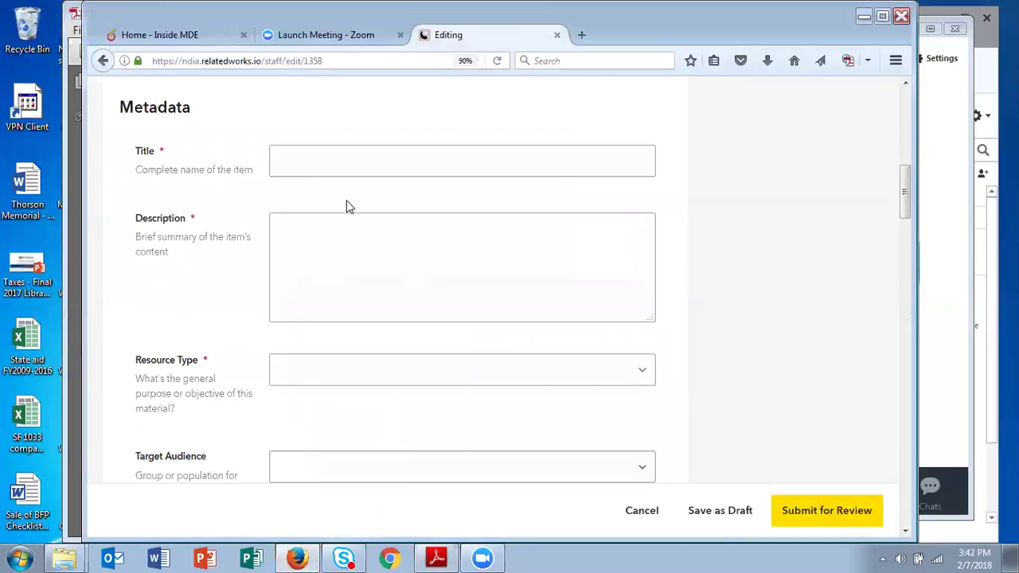
{"action": "left_click", "coordinate": [336, 166]}
{"action": "type", "text": "An"}
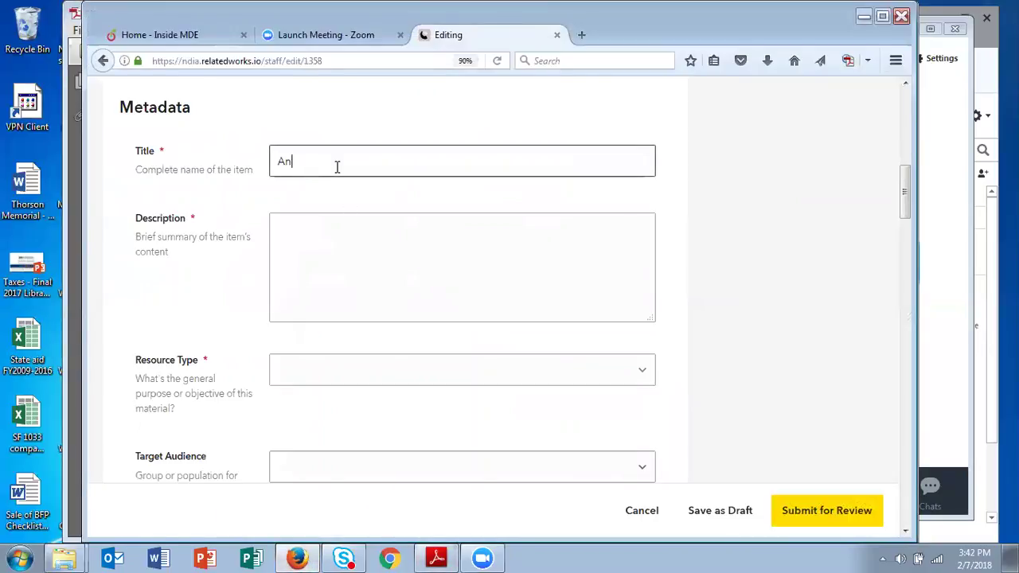
{"action": "type", "text": "nual Report 2017"}
{"action": "left_click", "coordinate": [345, 232]}
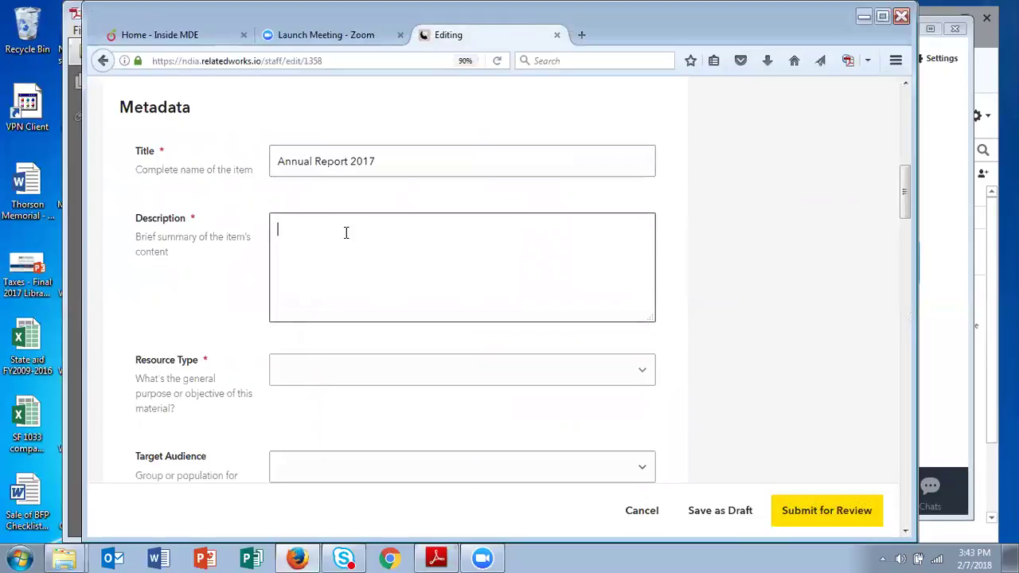
{"action": "type", "text": "Annual report with policy recommendations and supporting materials, as well as background on the task force."}
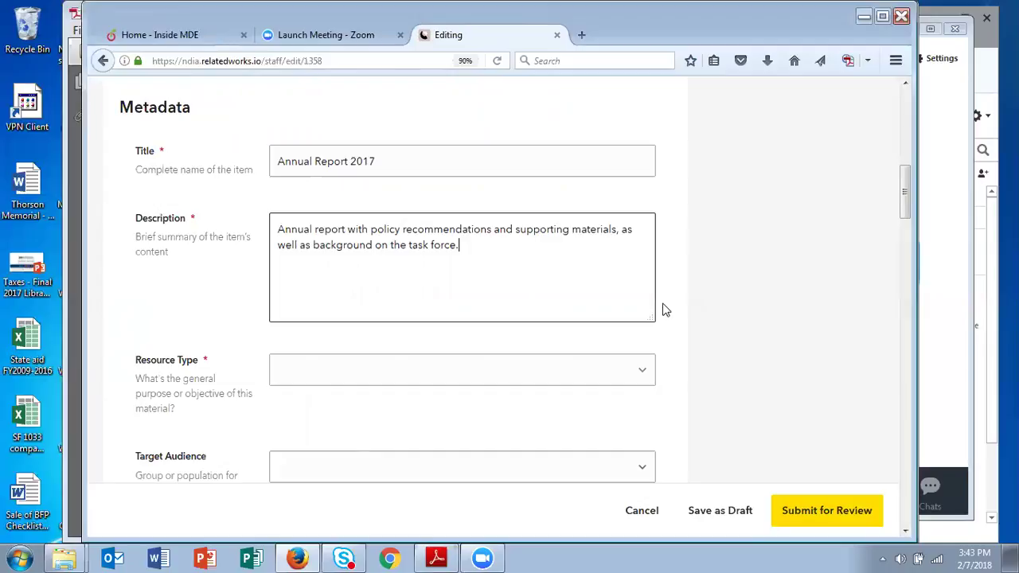
- Choose Research & Policy as the item's Resource Type
{"action": "left_click", "coordinate": [640, 375]}
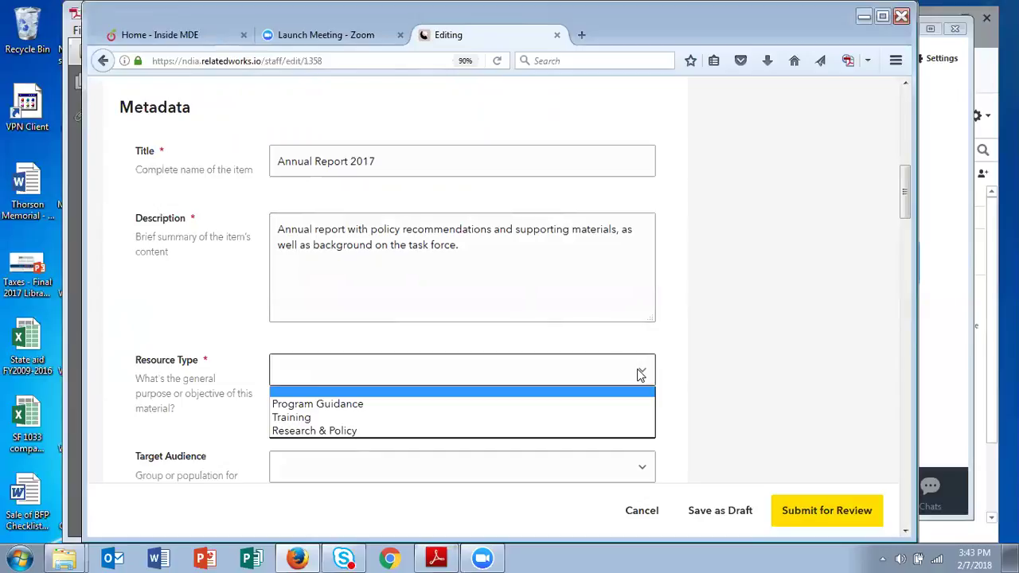
{"action": "scroll", "coordinate": [671, 370], "scroll_direction": "down", "scroll_amount": 3}
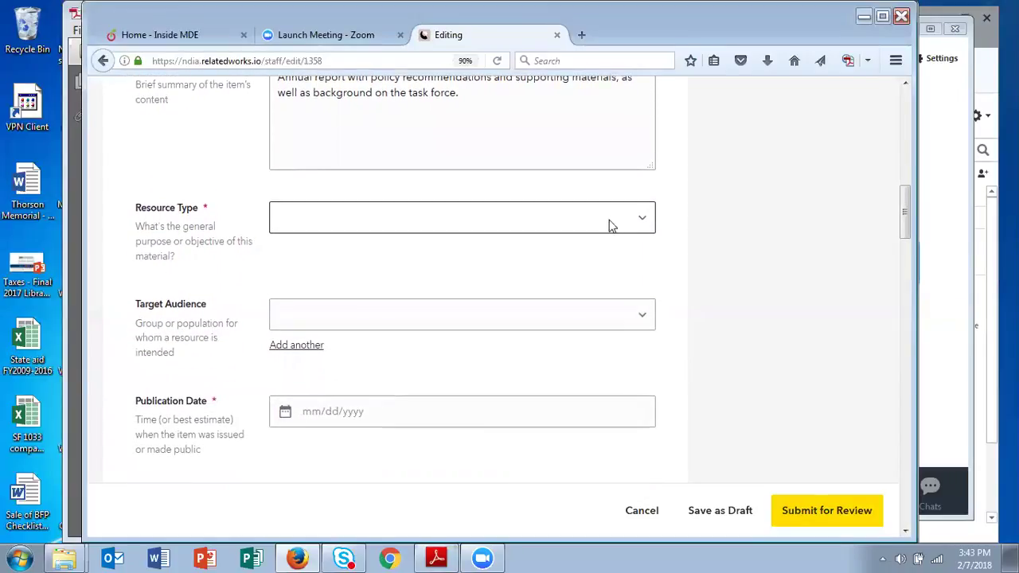
{"action": "left_click", "coordinate": [623, 222]}
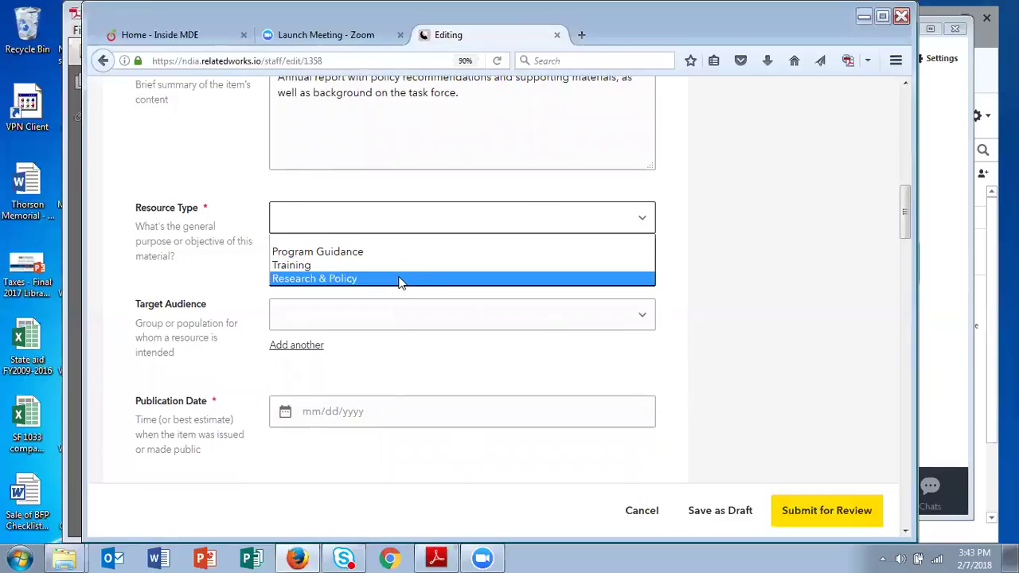
{"action": "left_click", "coordinate": [369, 280]}
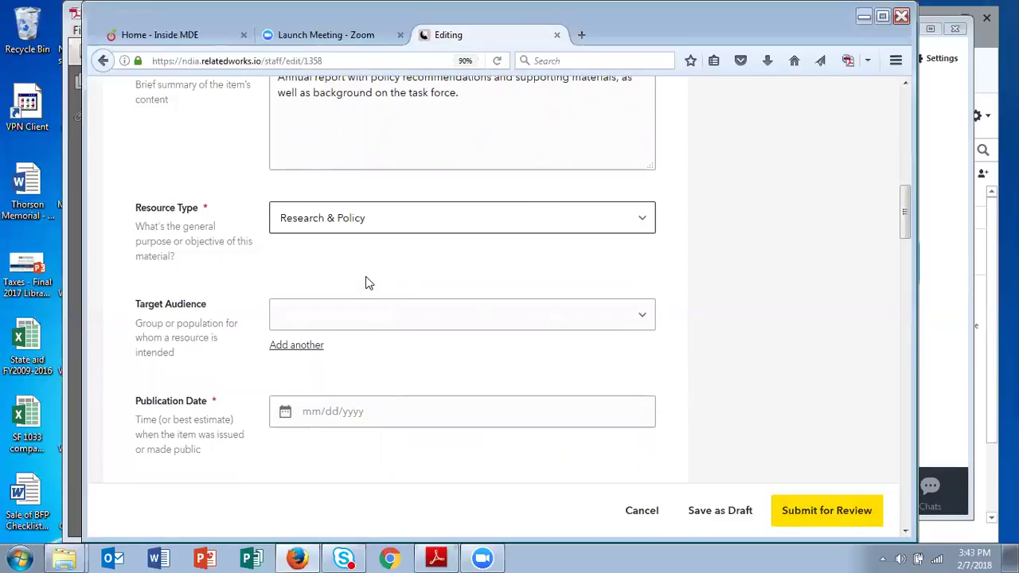
{"action": "left_click", "coordinate": [591, 319]}
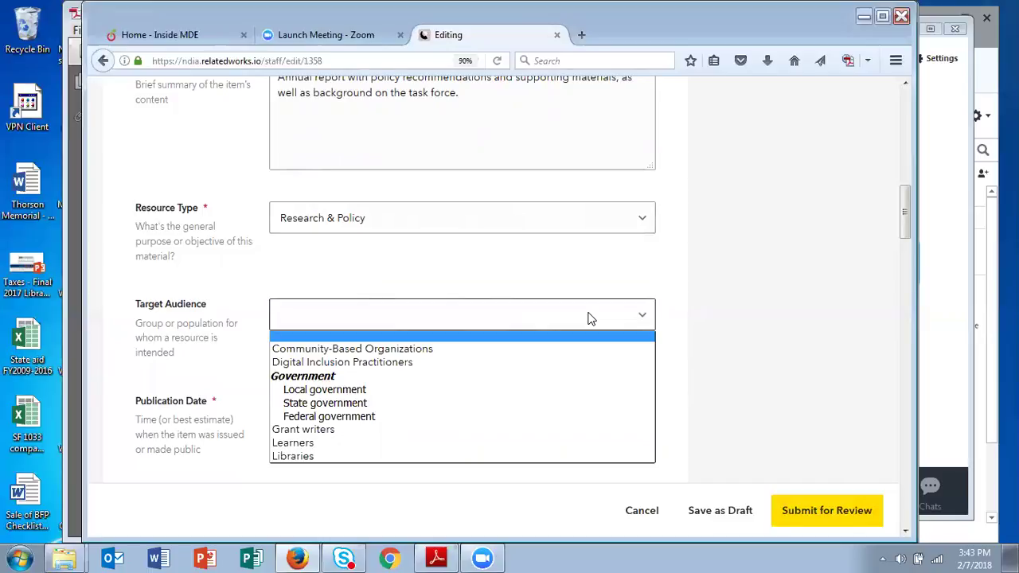
- Add Community-Based Organizations and Digital Inclusion Practitioners as target audiences
{"action": "left_click", "coordinate": [416, 348]}
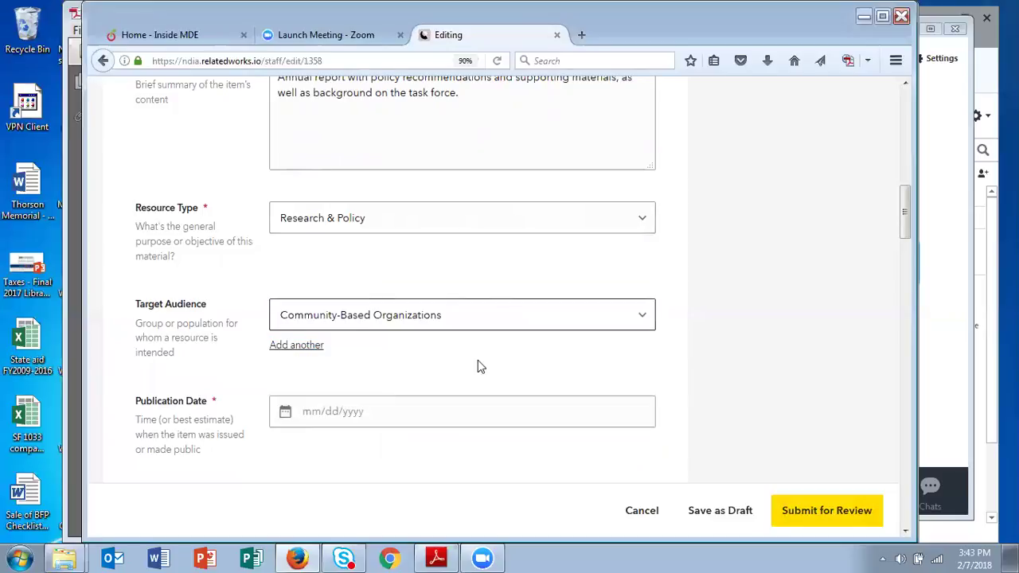
{"action": "left_click", "coordinate": [312, 348]}
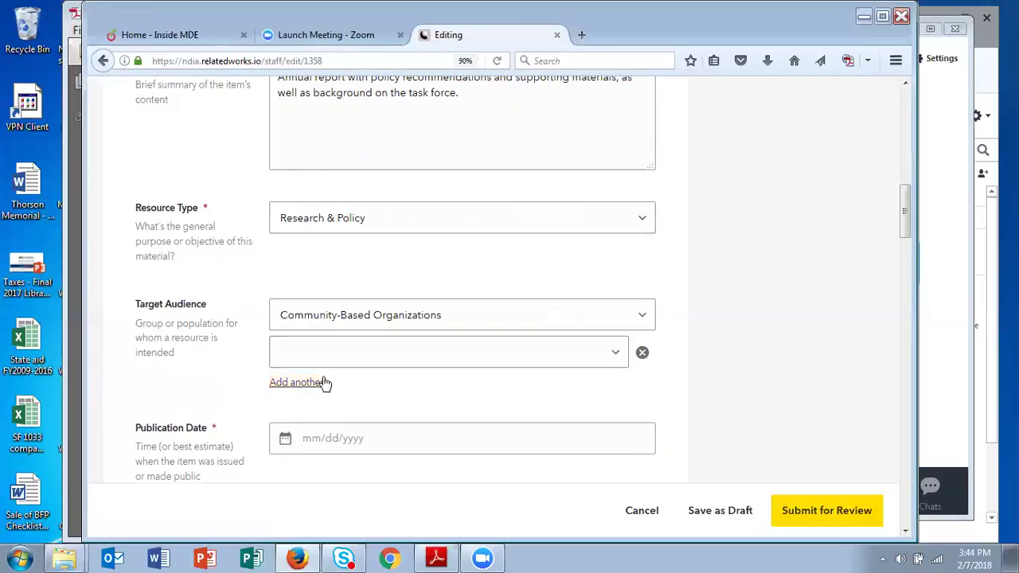
{"action": "left_click", "coordinate": [616, 357]}
{"action": "left_click", "coordinate": [662, 349]}
{"action": "left_click", "coordinate": [619, 353]}
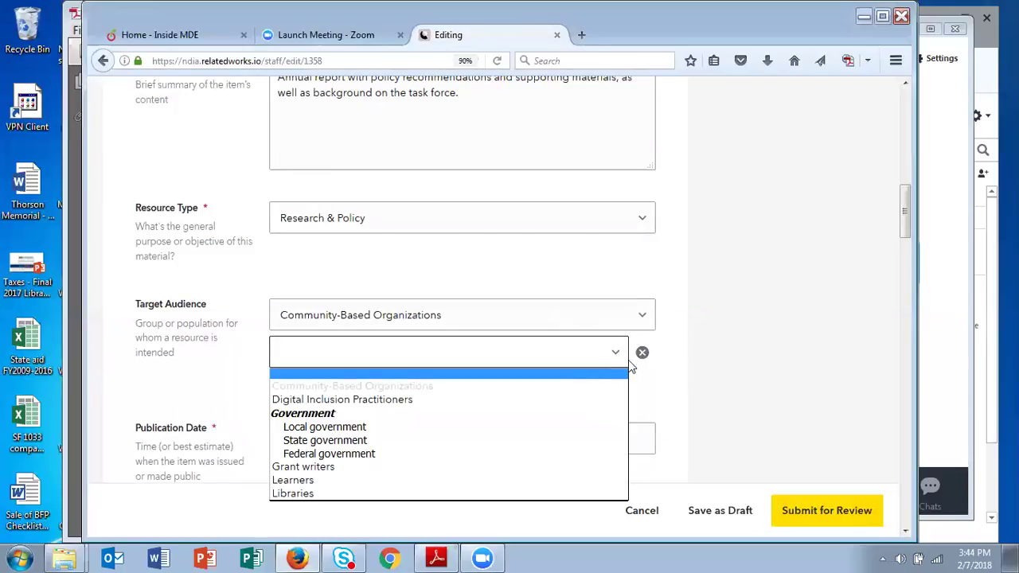
{"action": "left_click", "coordinate": [495, 430]}
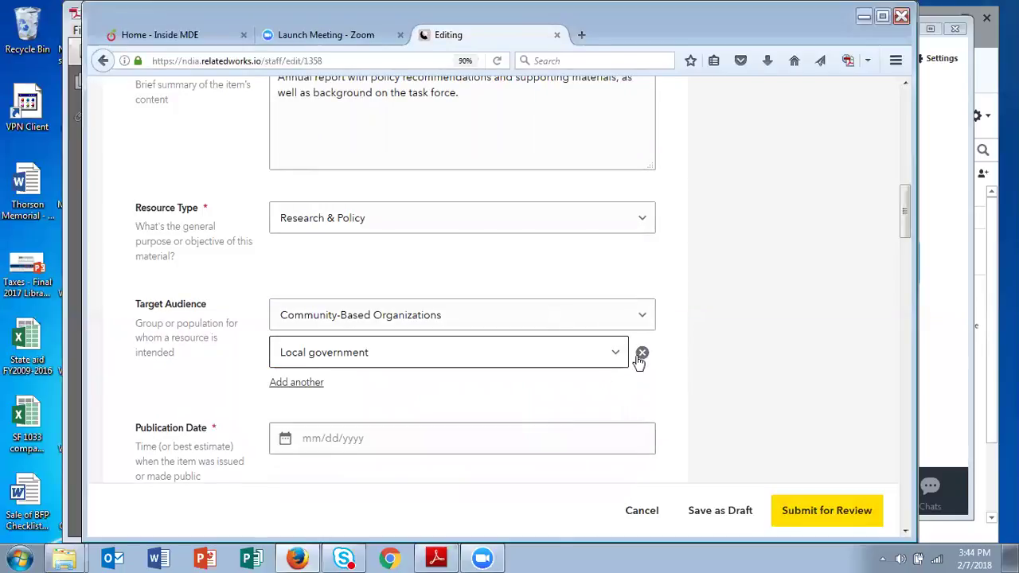
{"action": "left_click", "coordinate": [641, 355]}
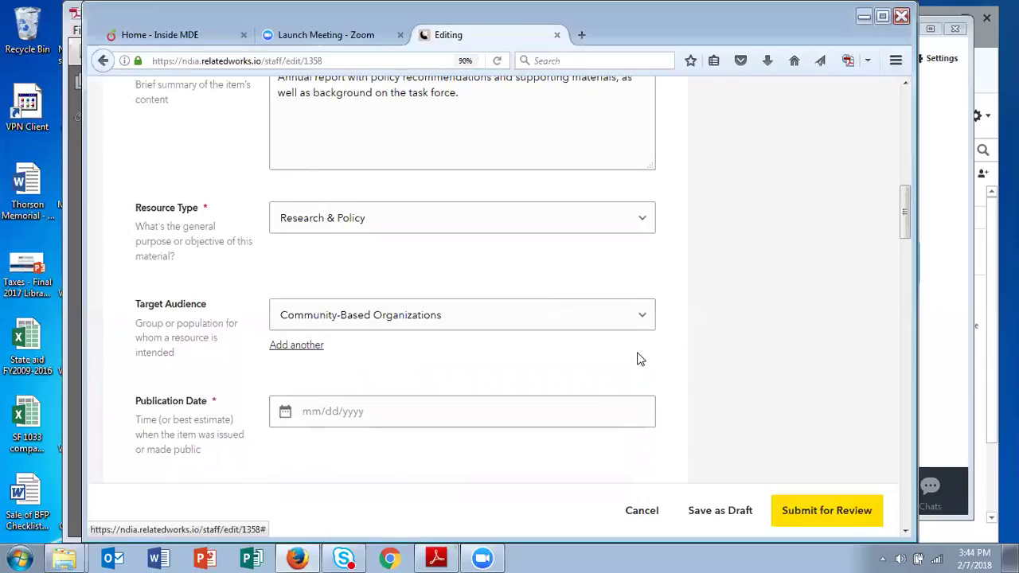
{"action": "left_click", "coordinate": [308, 346]}
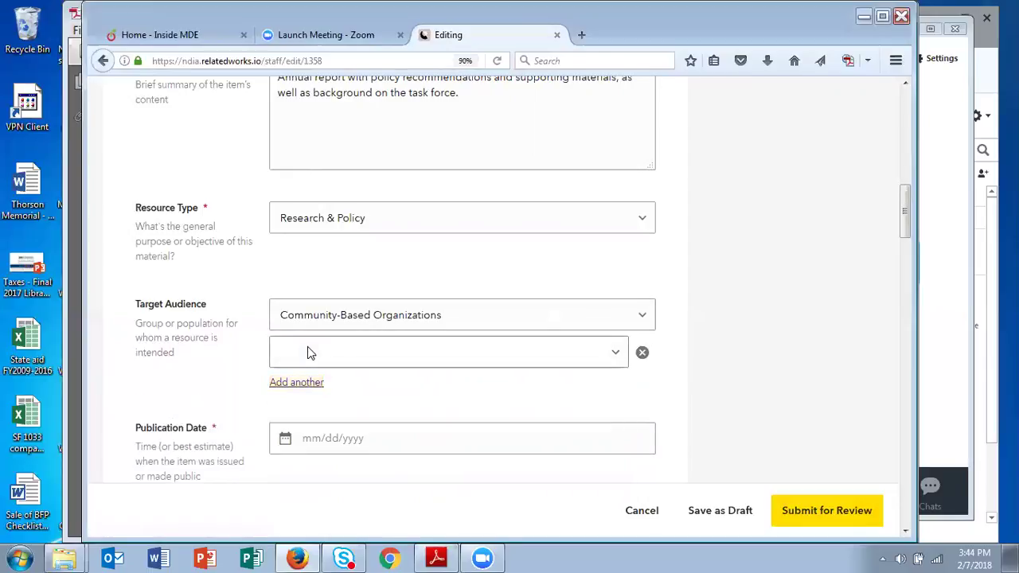
{"action": "left_click", "coordinate": [614, 354]}
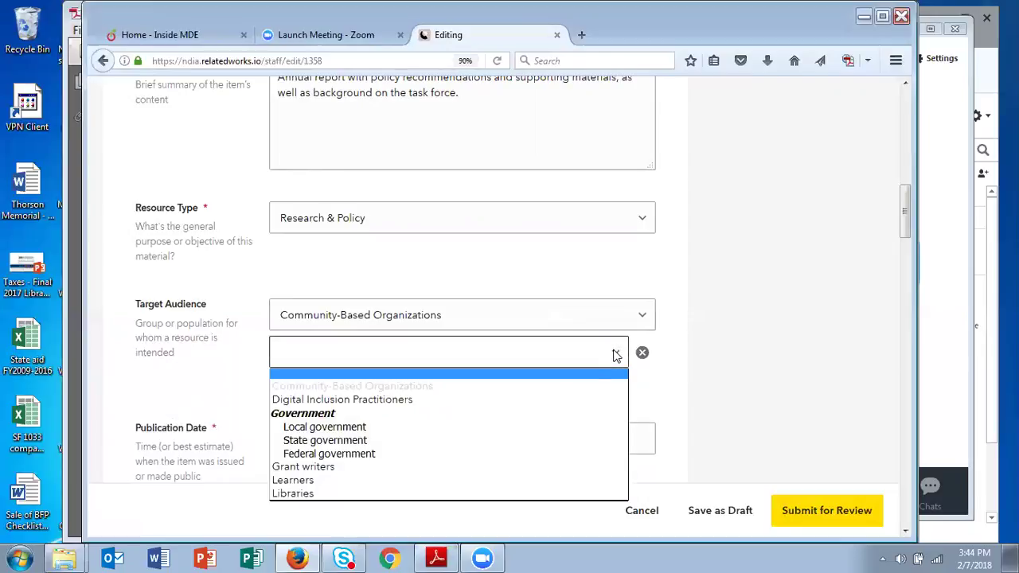
{"action": "left_click", "coordinate": [468, 407]}
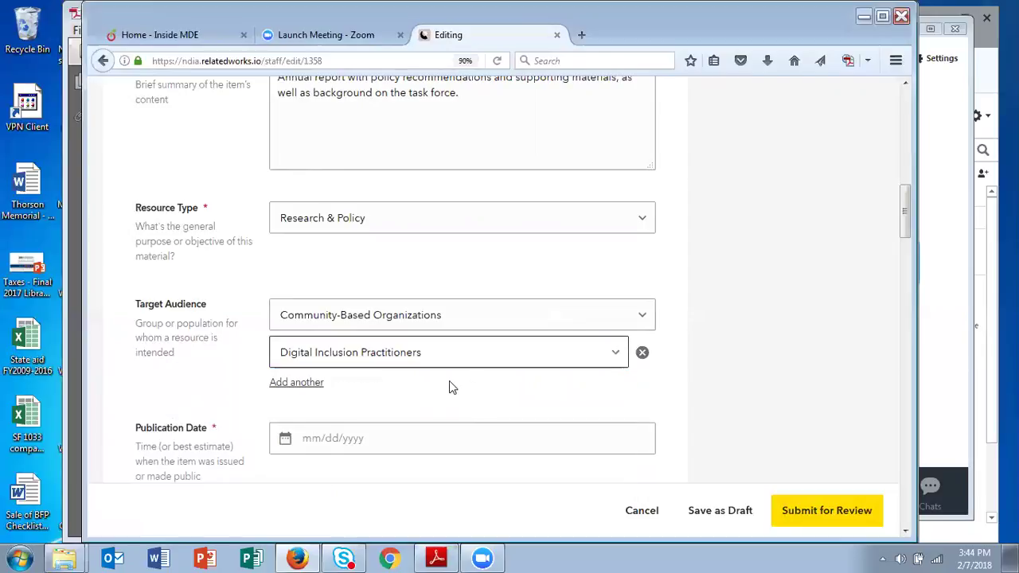
- Add Local government and State government as further target audience entries
{"action": "left_click", "coordinate": [319, 382]}
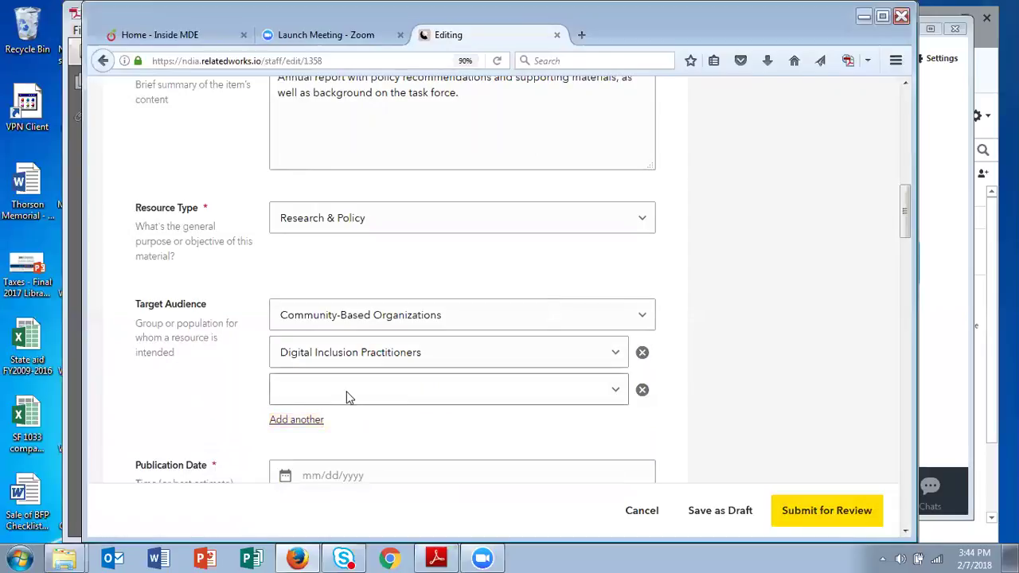
{"action": "left_click", "coordinate": [495, 385]}
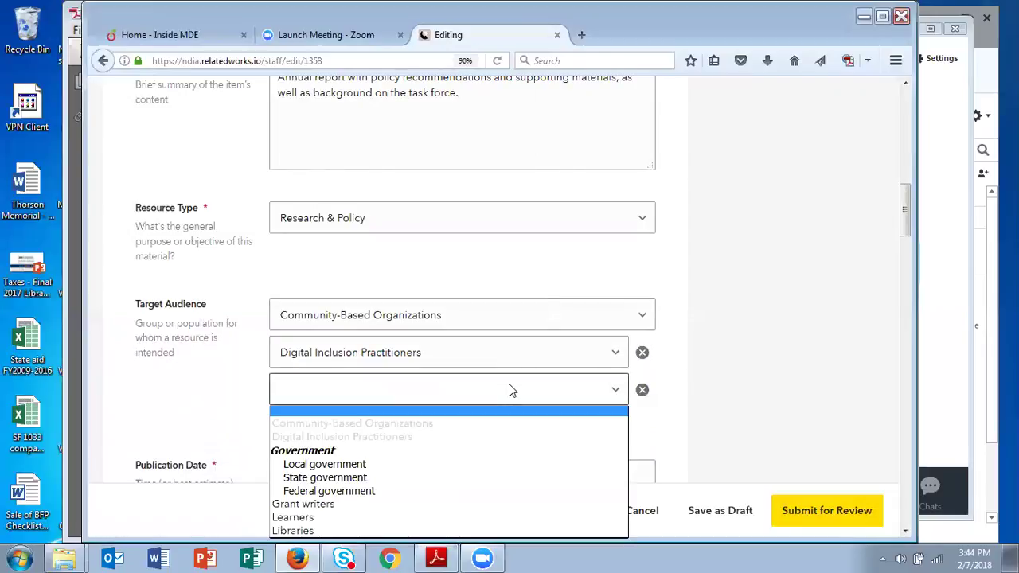
{"action": "left_click", "coordinate": [389, 469]}
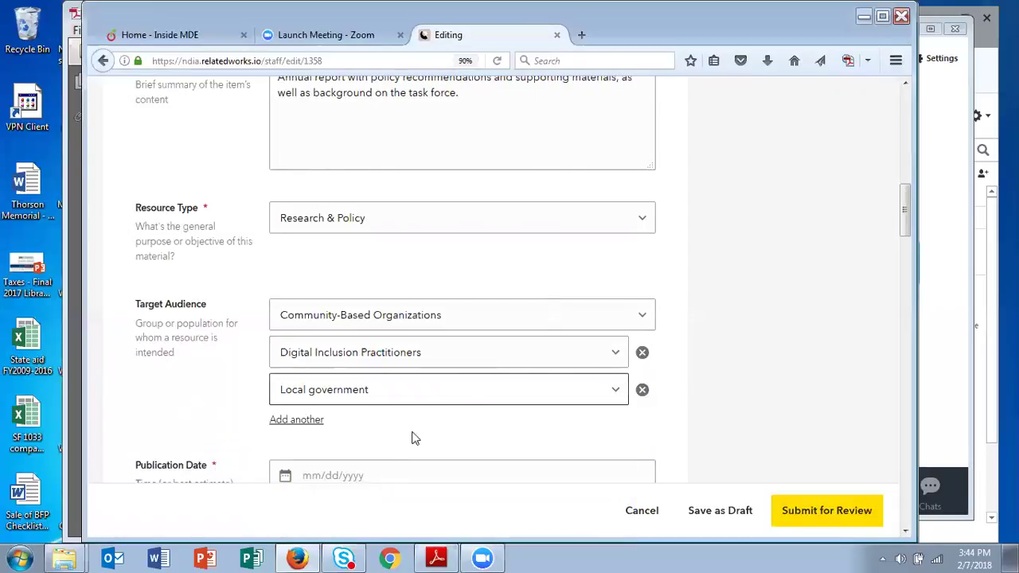
{"action": "left_click", "coordinate": [311, 422]}
{"action": "left_click", "coordinate": [380, 425]}
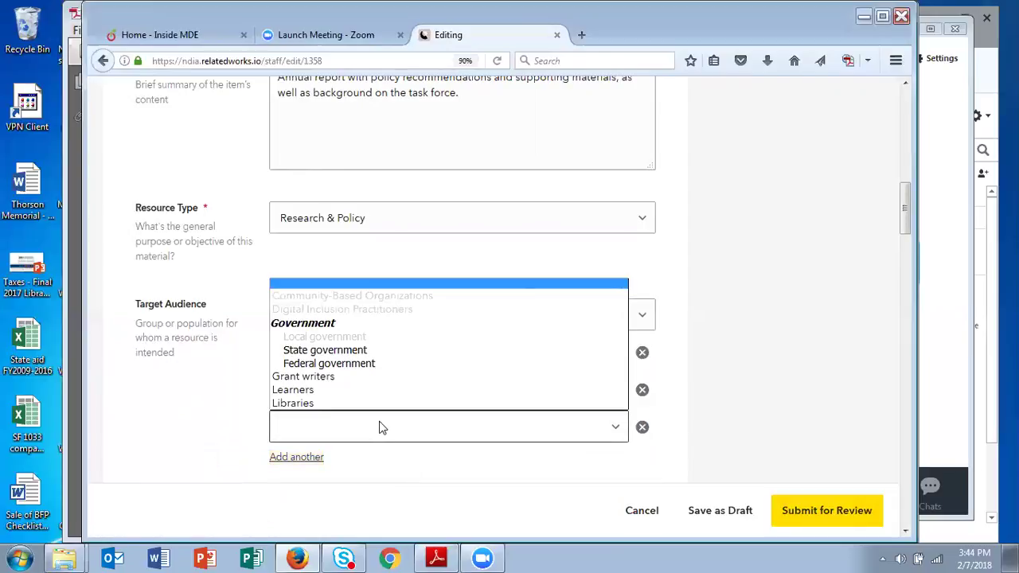
{"action": "left_click", "coordinate": [348, 351]}
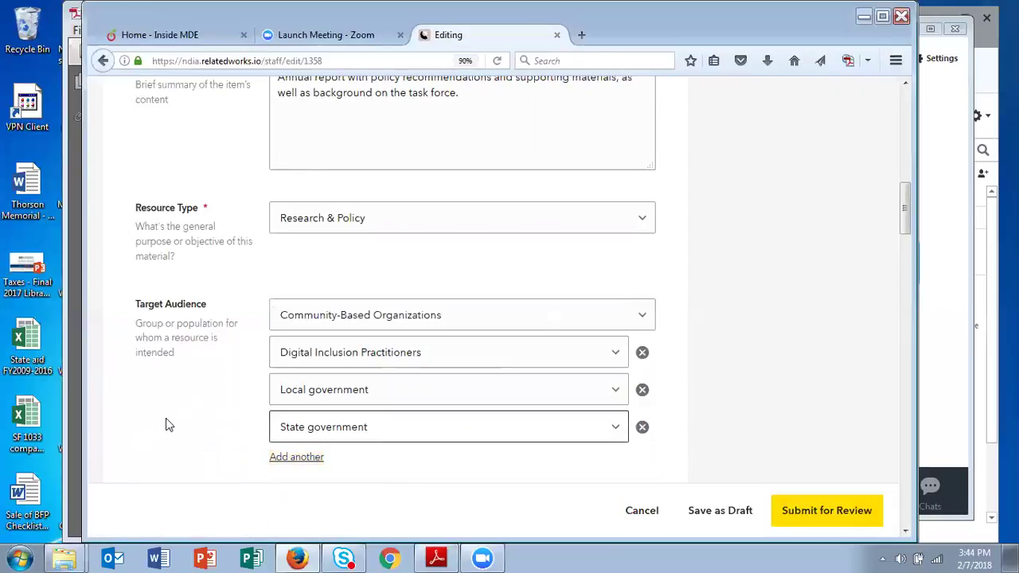
{"action": "scroll", "coordinate": [166, 420], "scroll_direction": "down", "scroll_amount": 1}
{"action": "scroll", "coordinate": [165, 424], "scroll_direction": "down", "scroll_amount": 1}
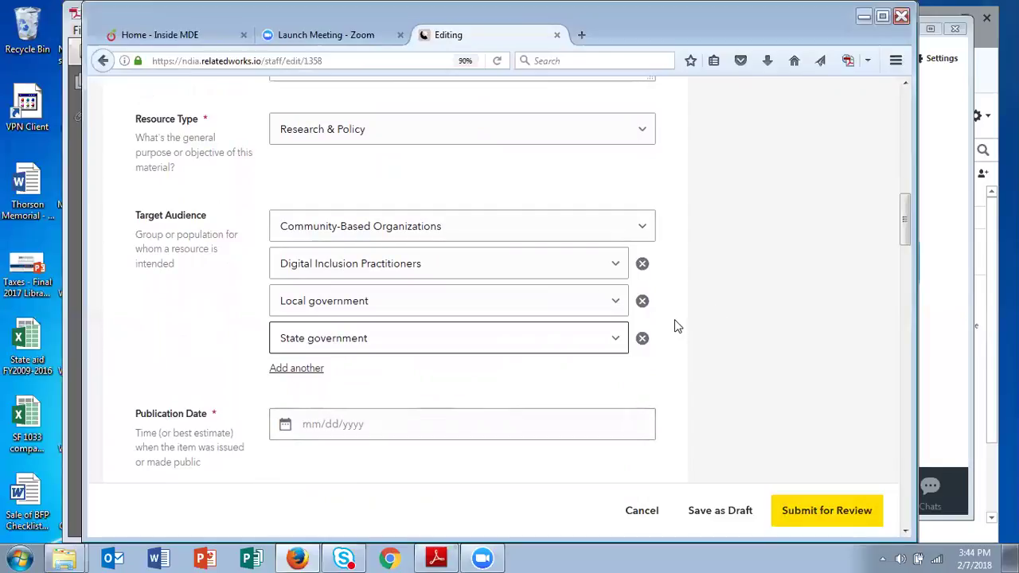
{"action": "scroll", "coordinate": [675, 326], "scroll_direction": "down", "scroll_amount": 1}
{"action": "scroll", "coordinate": [675, 325], "scroll_direction": "down", "scroll_amount": 3}
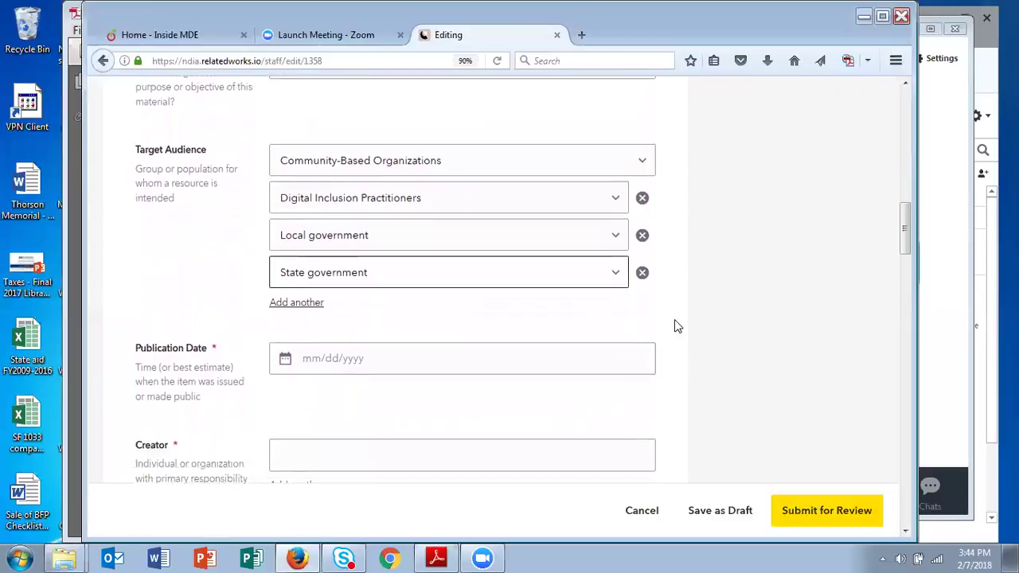
{"action": "scroll", "coordinate": [674, 325], "scroll_direction": "down", "scroll_amount": 1}
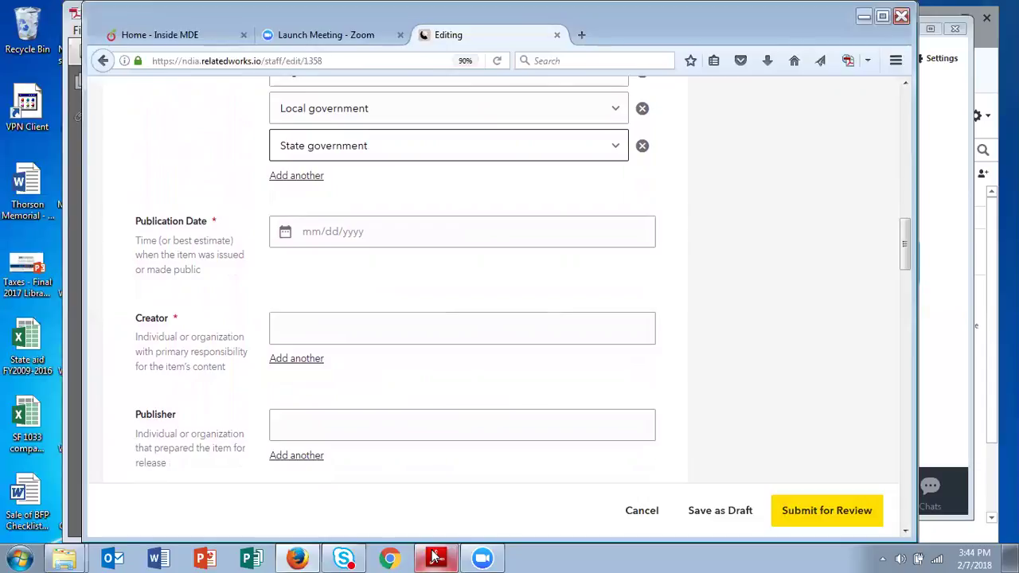
{"action": "mouse_move", "coordinate": [435, 557]}
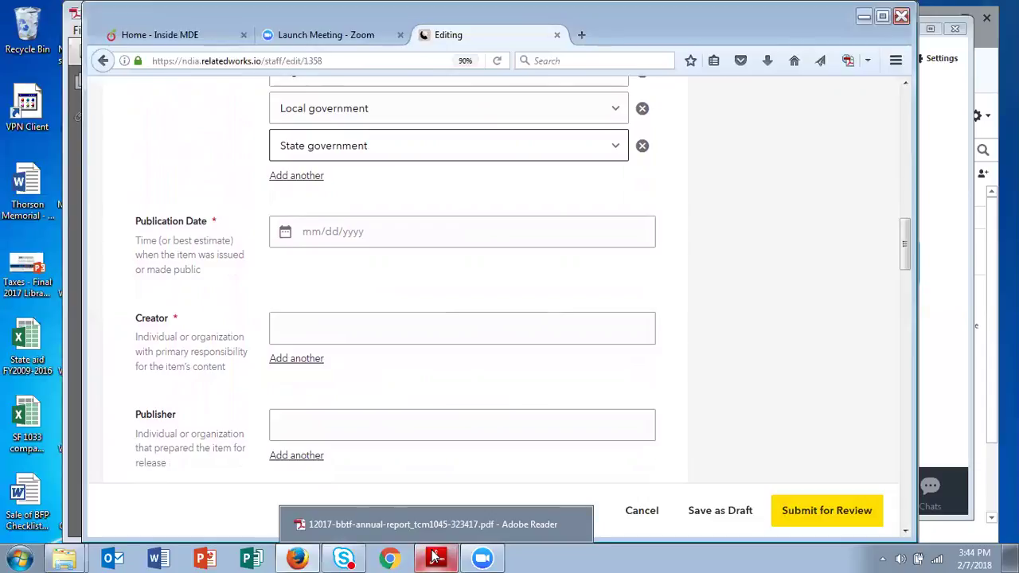
{"action": "left_click", "coordinate": [435, 557]}
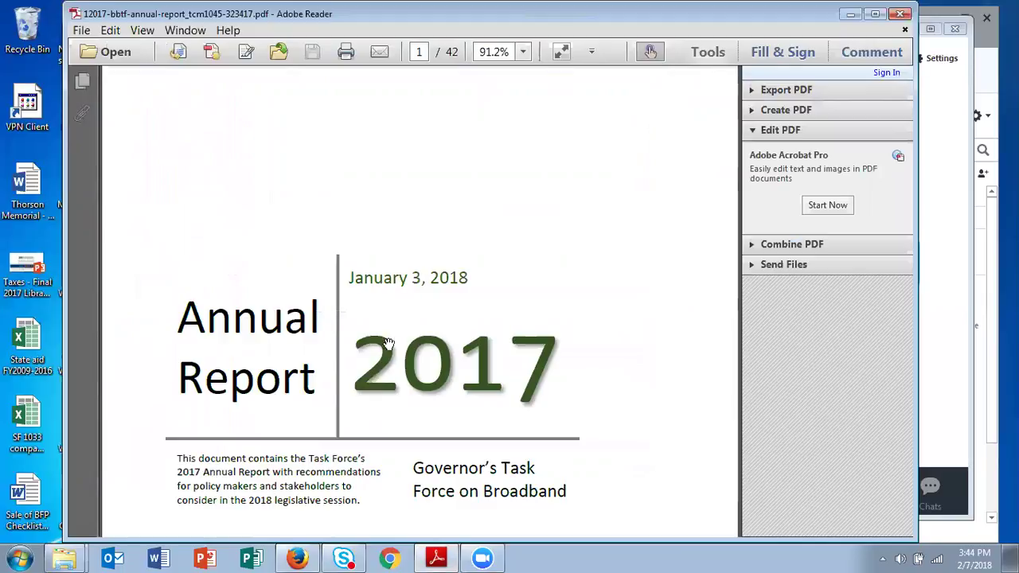
{"action": "left_click", "coordinate": [299, 557]}
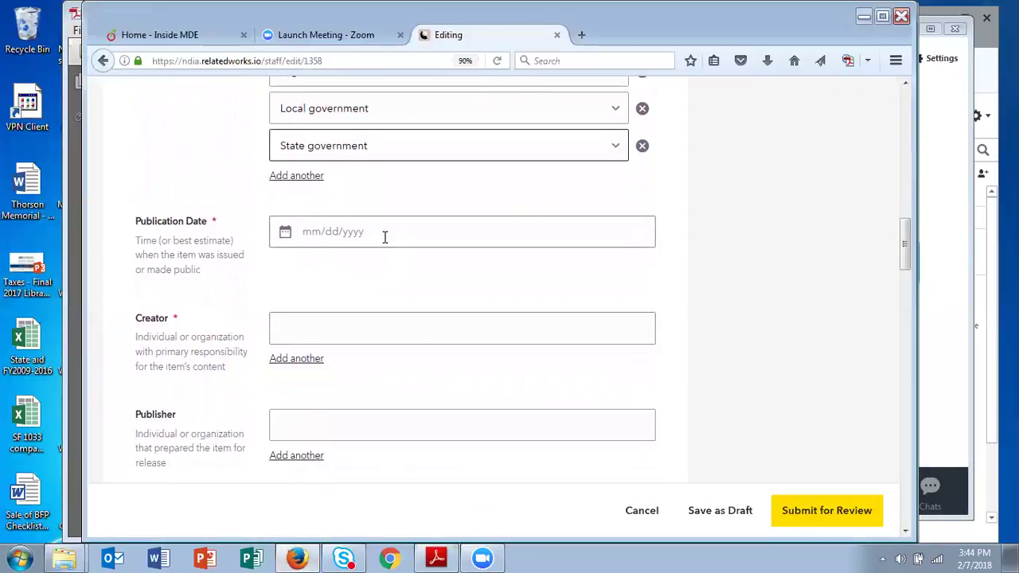
- Set the Publication Date to 01/03/2018 using the calendar
{"action": "left_click", "coordinate": [385, 237]}
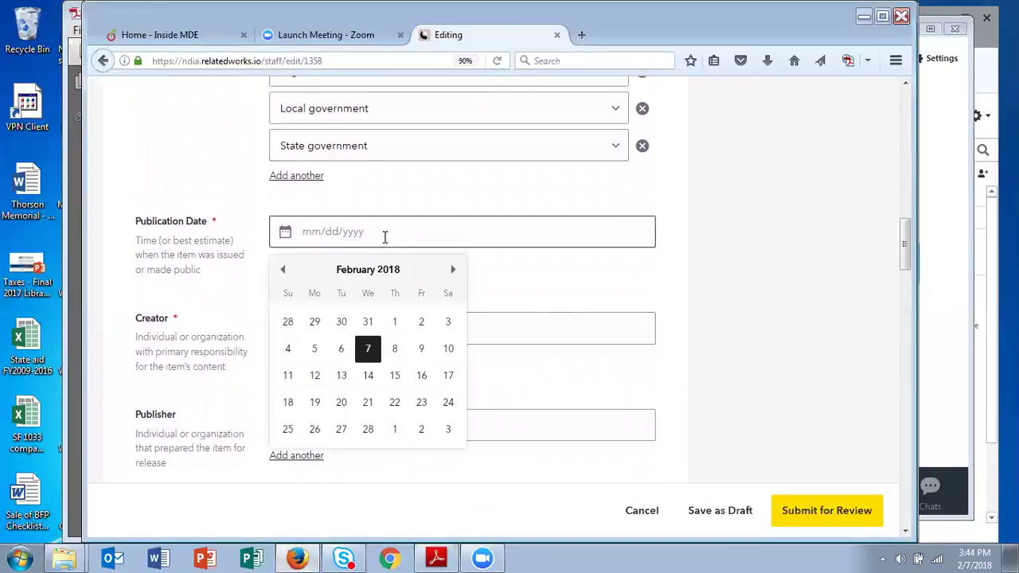
{"action": "left_click", "coordinate": [286, 272]}
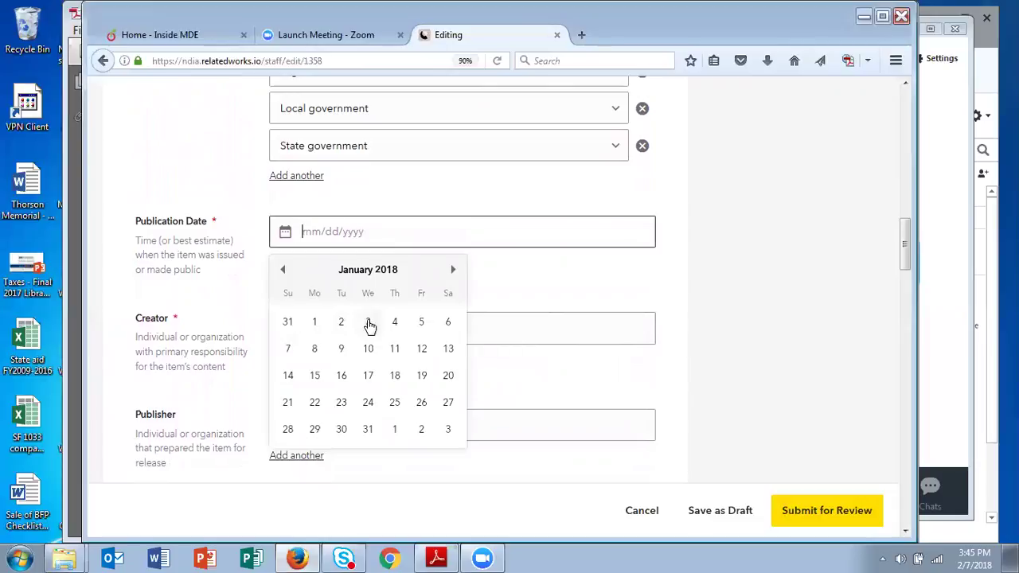
{"action": "left_click", "coordinate": [368, 321]}
{"action": "left_click", "coordinate": [412, 332]}
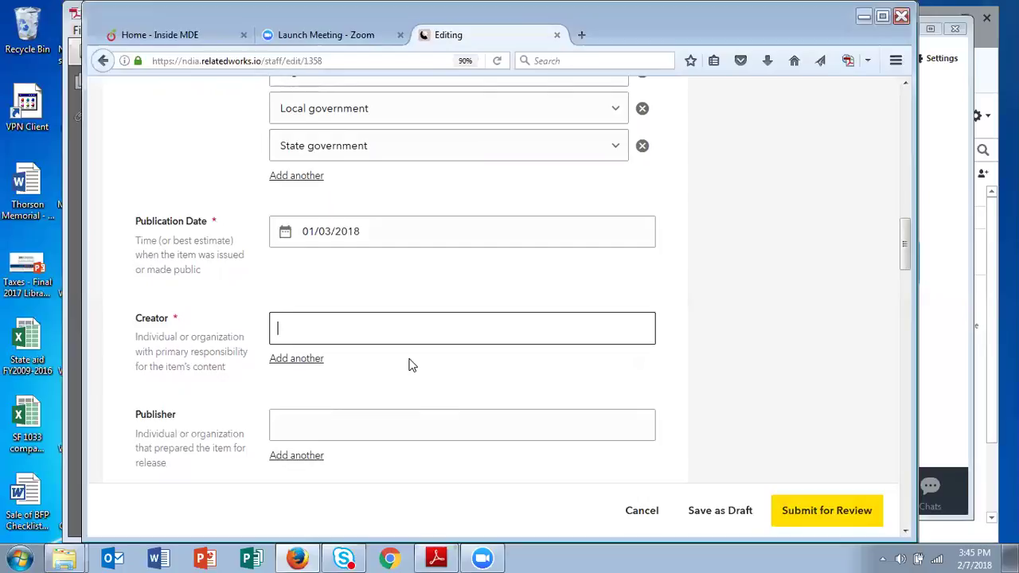
- Enter Governor's Broadband Task Force as Creator and paste the same name into Publisher
{"action": "type", "text": "Governor's Broadband Ta"}
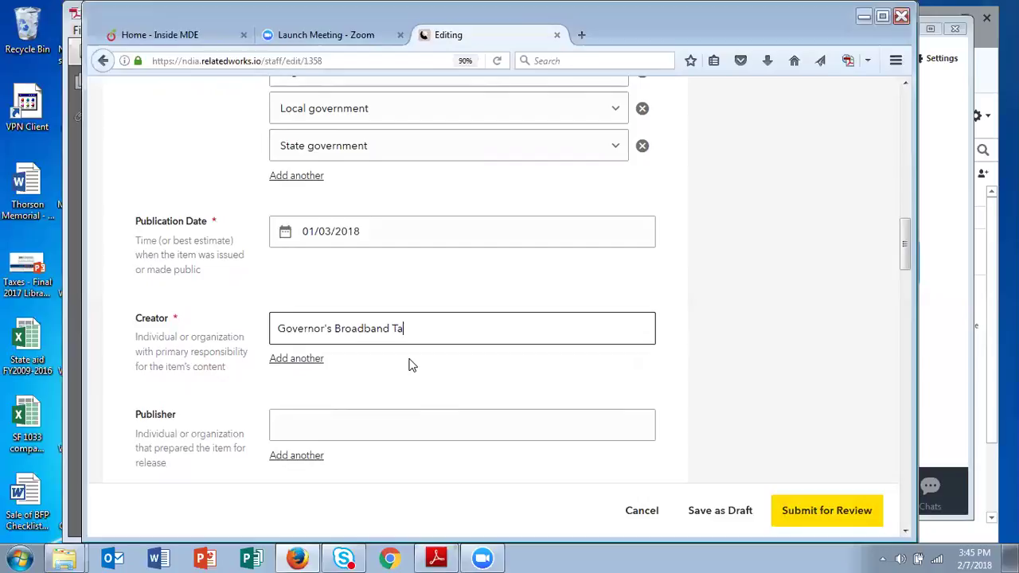
{"action": "type", "text": "sk For"}
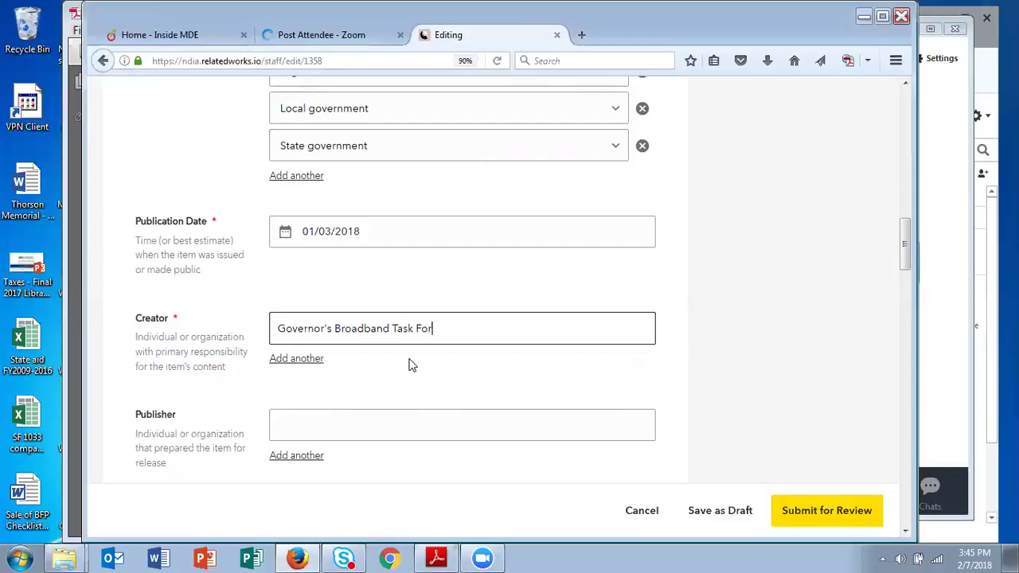
{"action": "type", "text": "ce"}
{"action": "left_click_drag", "start_coordinate": [439, 330], "coordinate": [272, 325]}
{"action": "key", "text": "ctrl+c"}
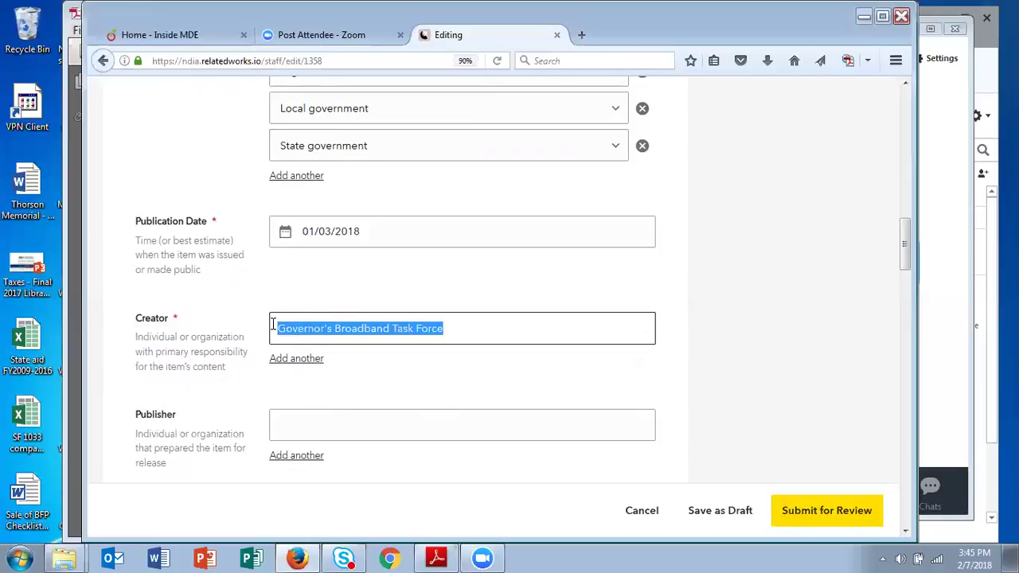
{"action": "left_click", "coordinate": [450, 371]}
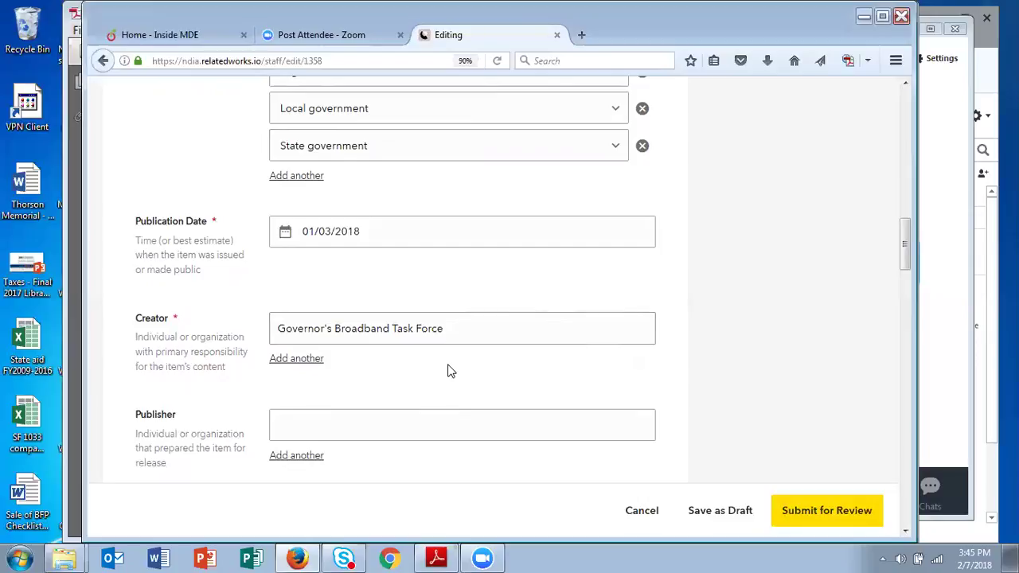
{"action": "left_click", "coordinate": [398, 431]}
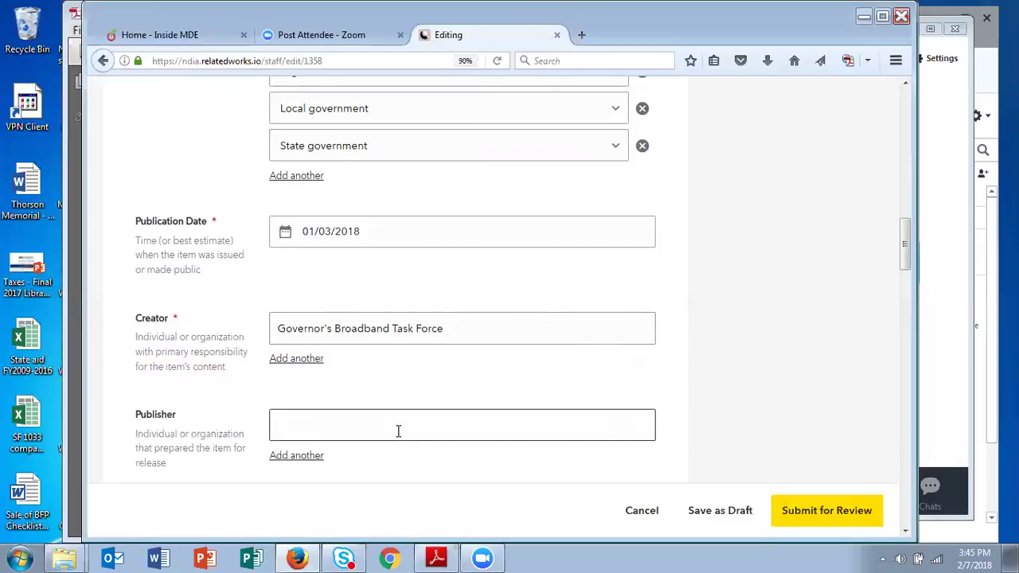
{"action": "key", "text": "ctrl+v"}
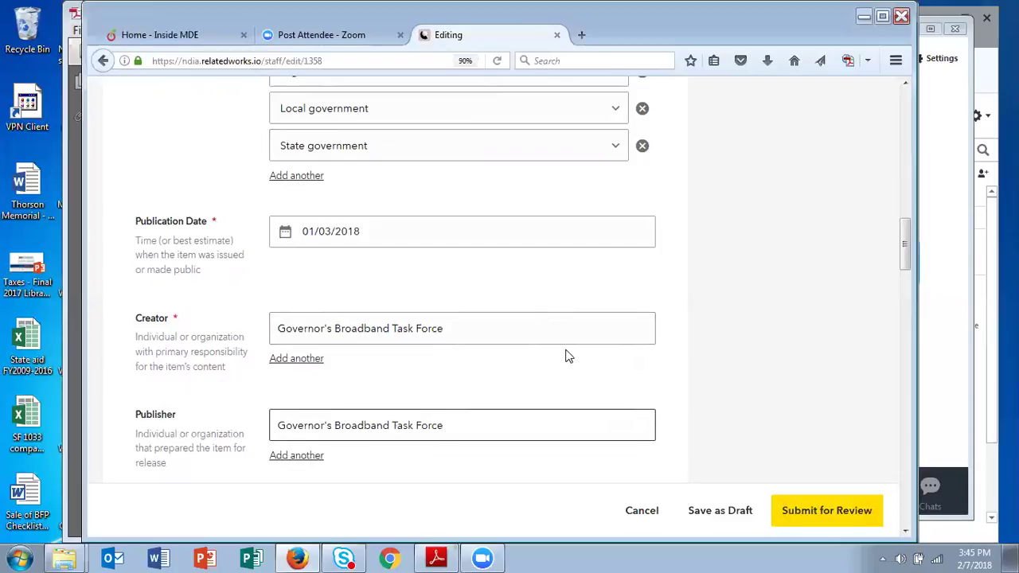
- Type Minnesota into the Geo Coverage field
{"action": "scroll", "coordinate": [566, 356], "scroll_direction": "down", "scroll_amount": 3}
{"action": "scroll", "coordinate": [566, 356], "scroll_direction": "down", "scroll_amount": 4}
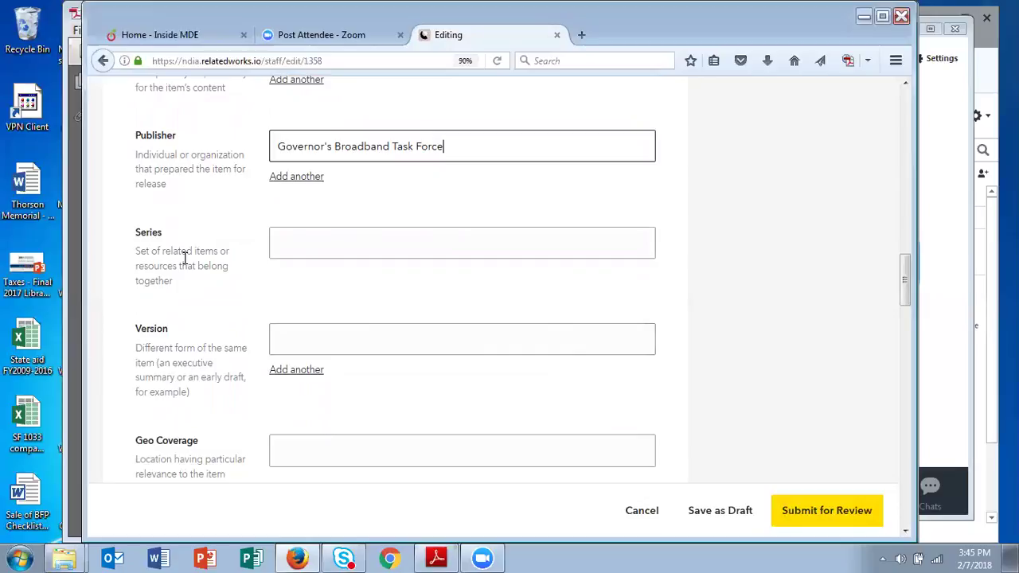
{"action": "scroll", "coordinate": [184, 259], "scroll_direction": "down", "scroll_amount": 1}
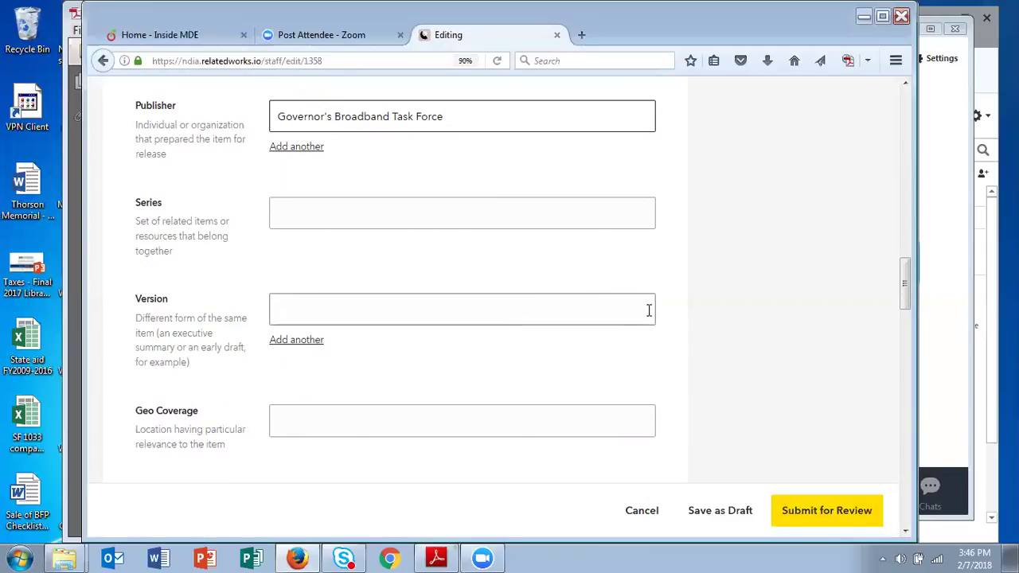
{"action": "scroll", "coordinate": [669, 334], "scroll_direction": "down", "scroll_amount": 3}
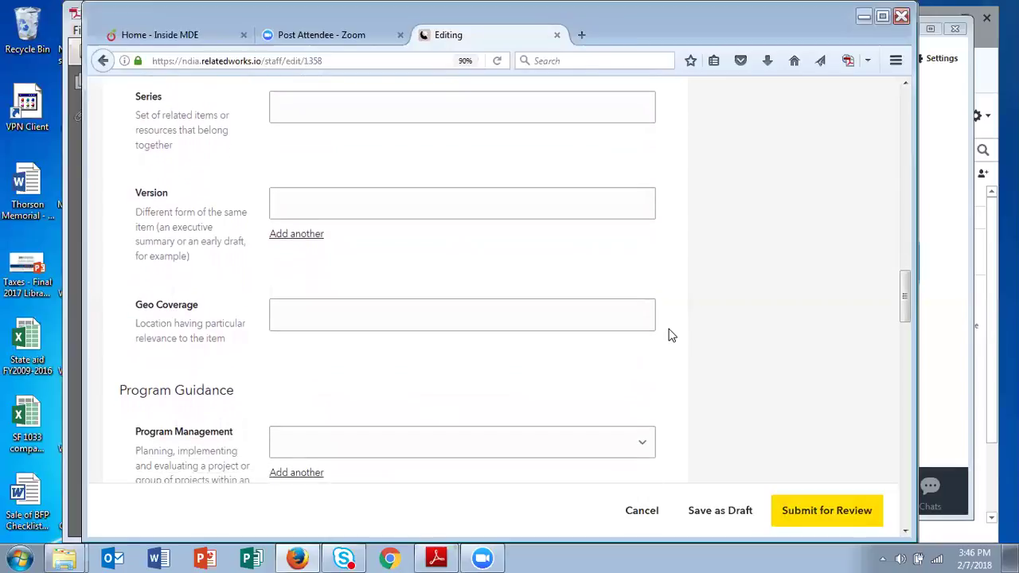
{"action": "scroll", "coordinate": [669, 334], "scroll_direction": "down", "scroll_amount": 1}
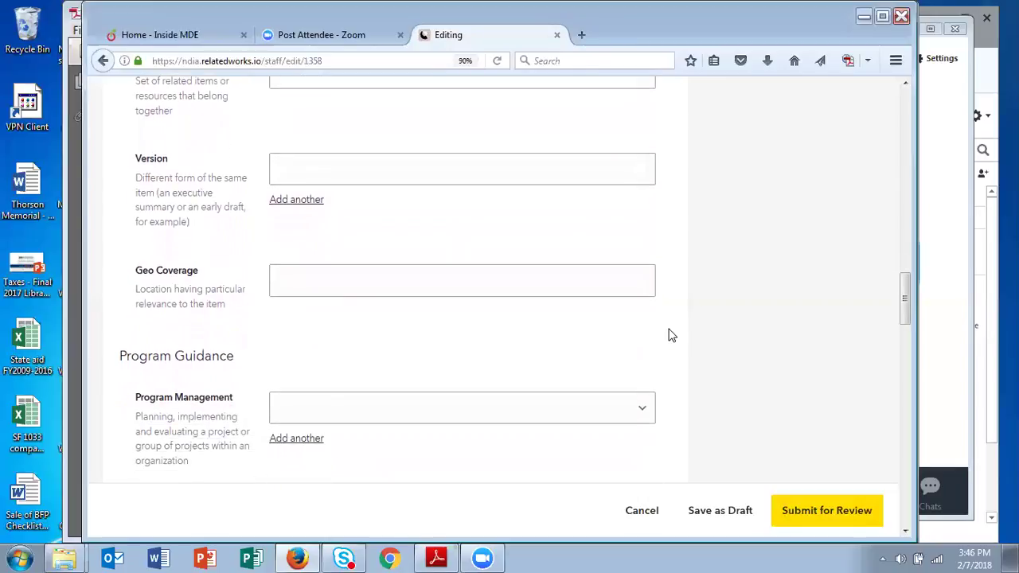
{"action": "left_click", "coordinate": [338, 273]}
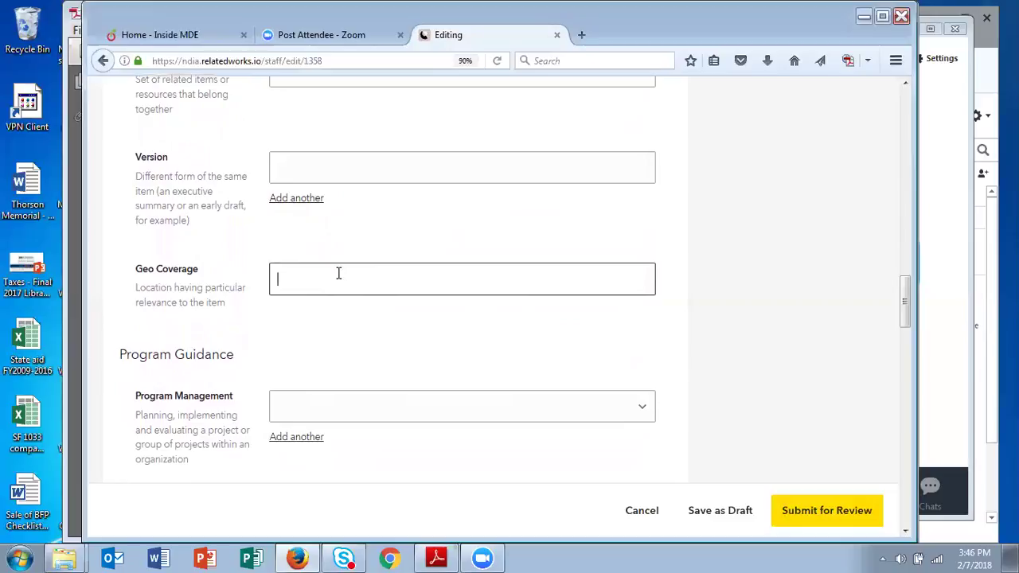
{"action": "type", "text": "Minnesota"}
{"action": "scroll", "coordinate": [685, 314], "scroll_direction": "down", "scroll_amount": 3}
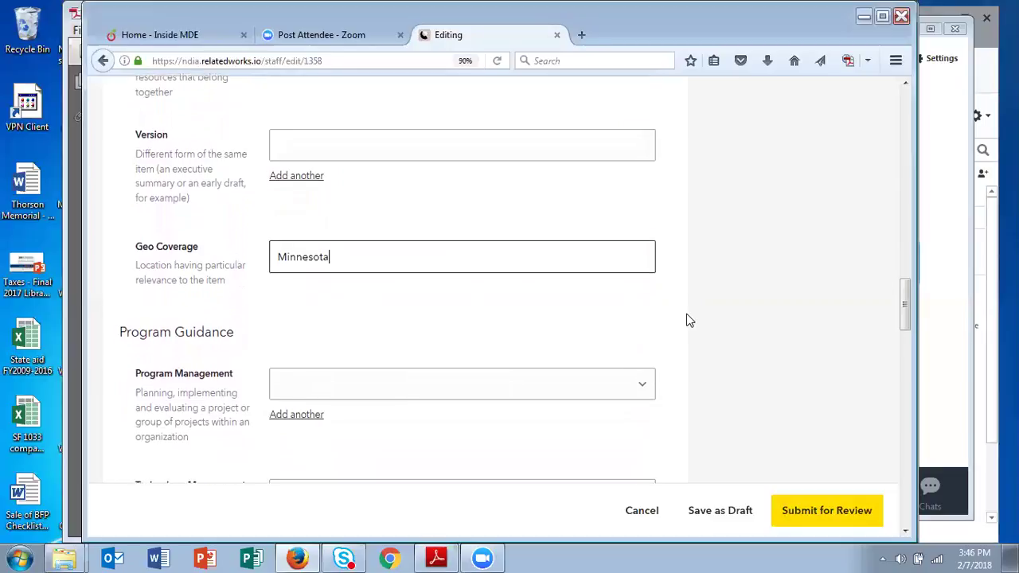
- Set Program Management to Strategic planning plus a second entry, Budgeting
{"action": "left_click", "coordinate": [637, 252]}
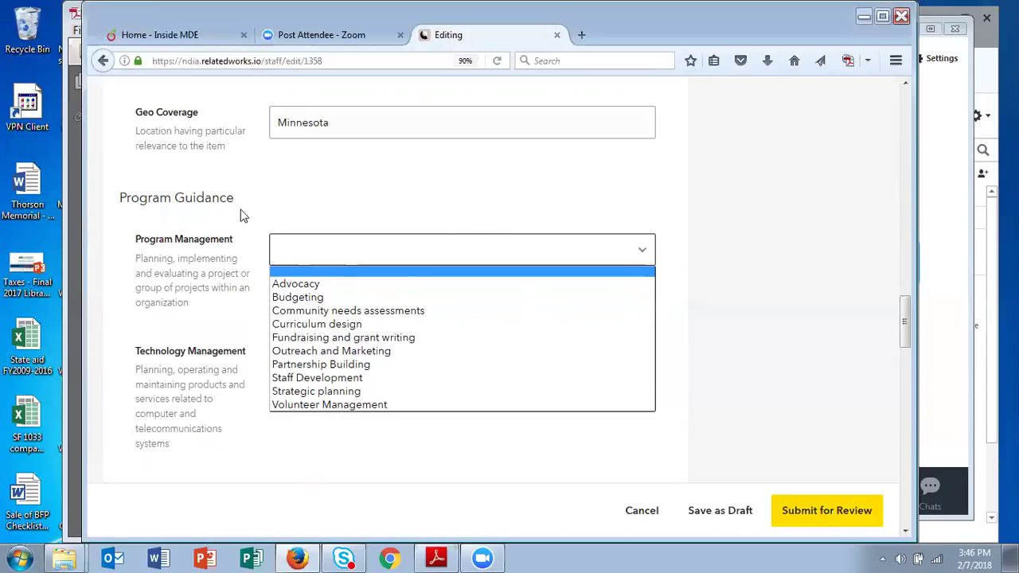
{"action": "left_click", "coordinate": [261, 203]}
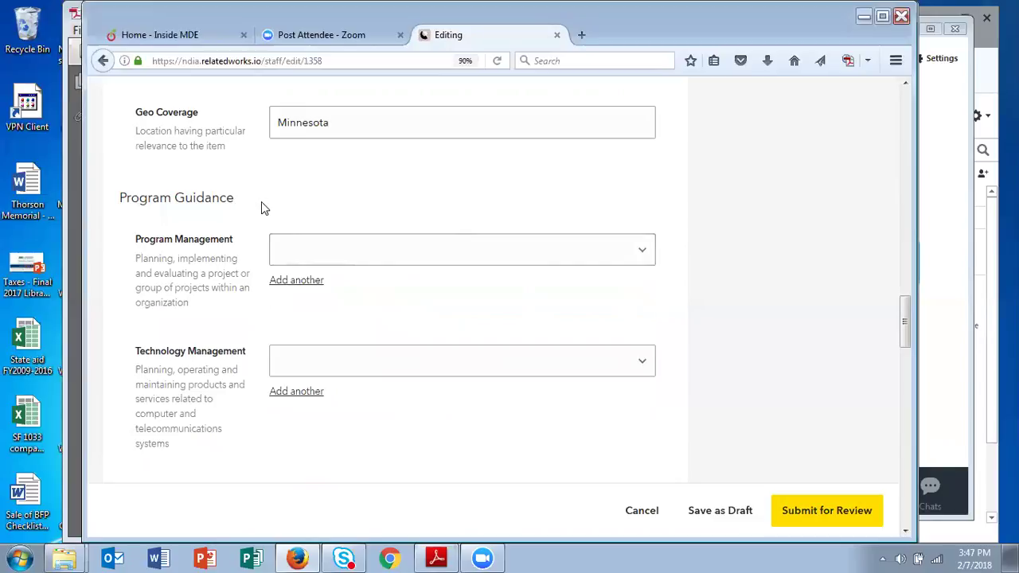
{"action": "left_click", "coordinate": [644, 255]}
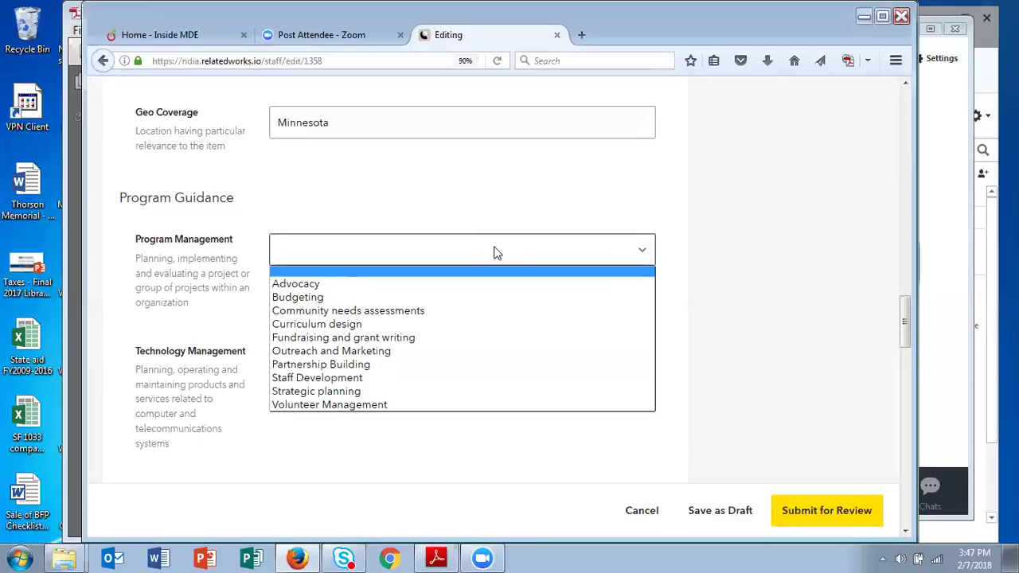
{"action": "left_click", "coordinate": [356, 392]}
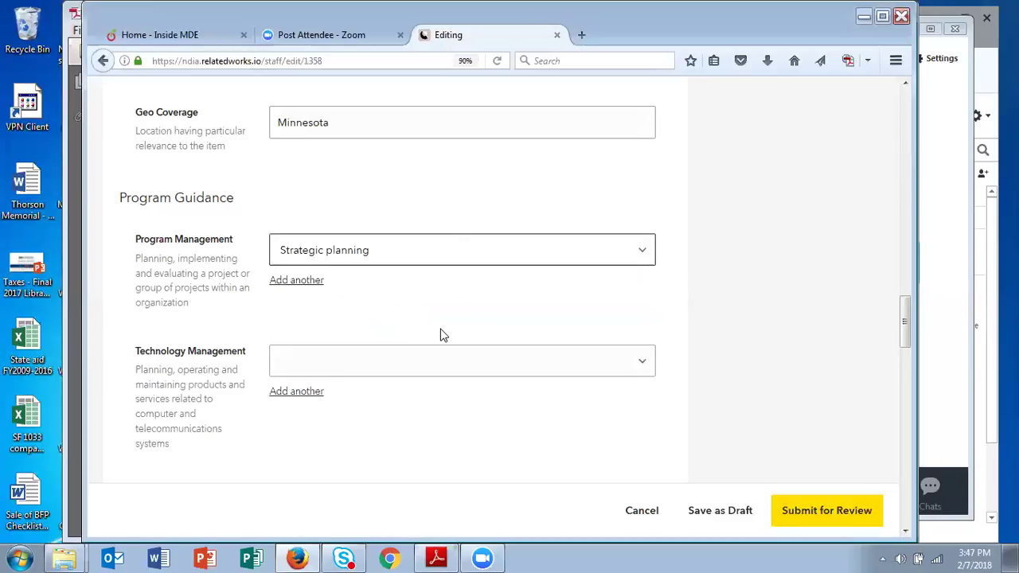
{"action": "left_click", "coordinate": [287, 282]}
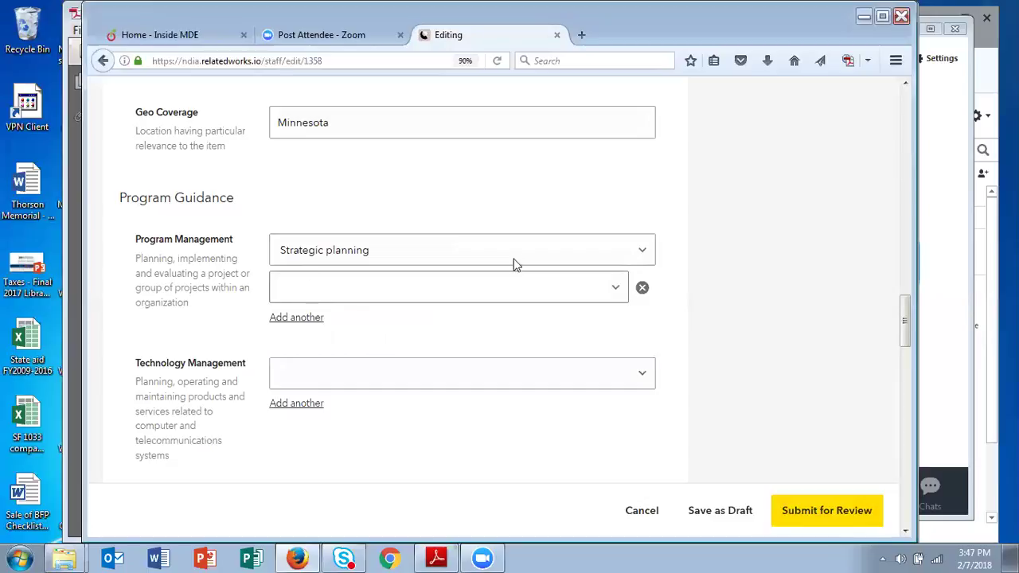
{"action": "left_click", "coordinate": [549, 289]}
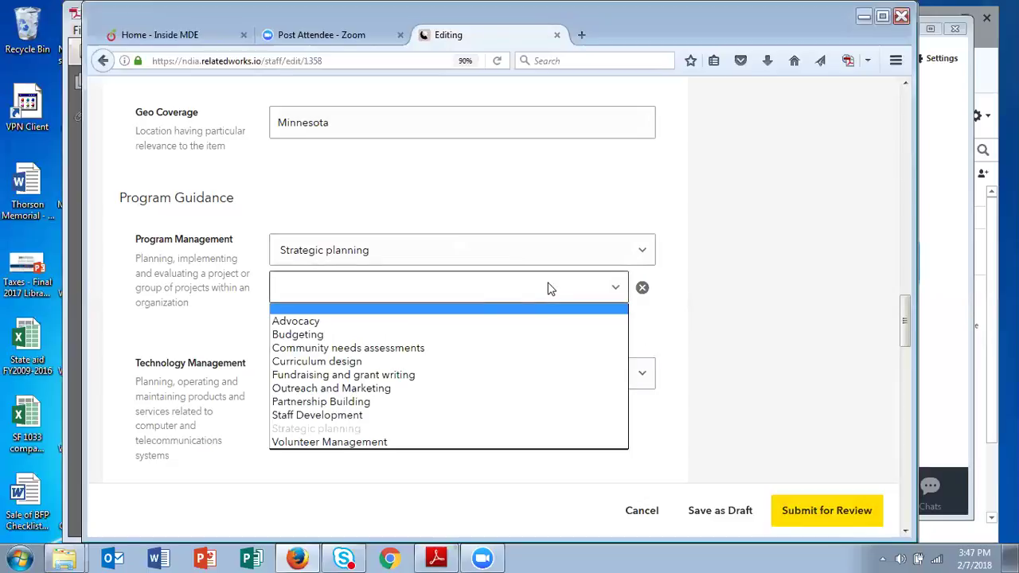
{"action": "left_click", "coordinate": [390, 337]}
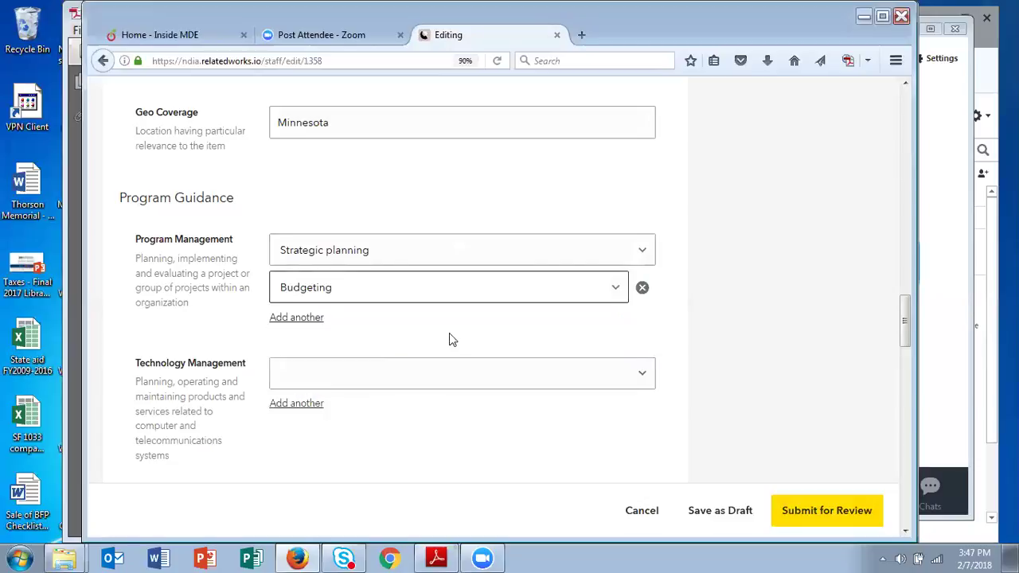
- Set Technology Management to Broadband and Program Topic to Broadband and Internet service
{"action": "scroll", "coordinate": [449, 340], "scroll_direction": "down", "scroll_amount": 3}
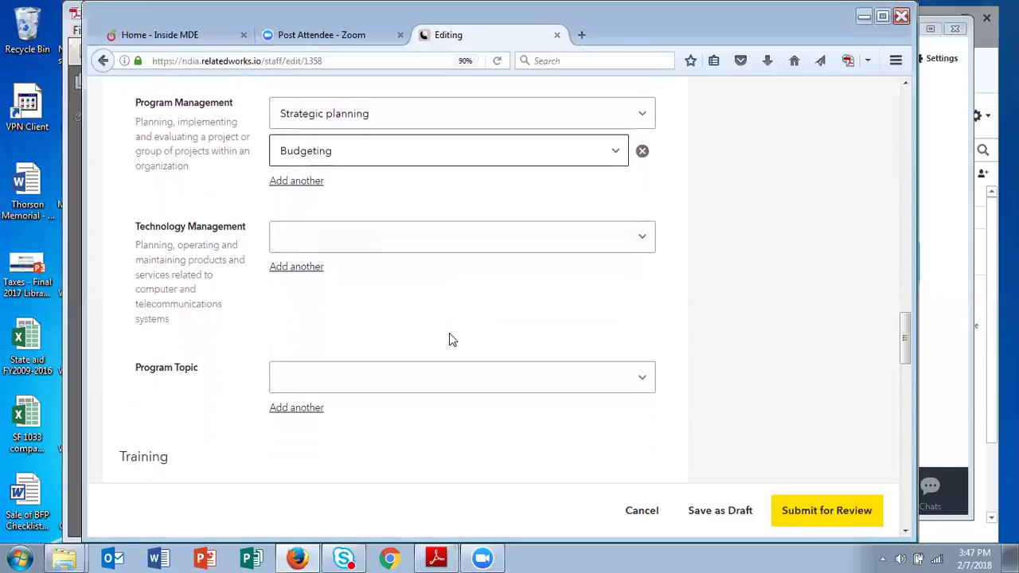
{"action": "left_click", "coordinate": [534, 236]}
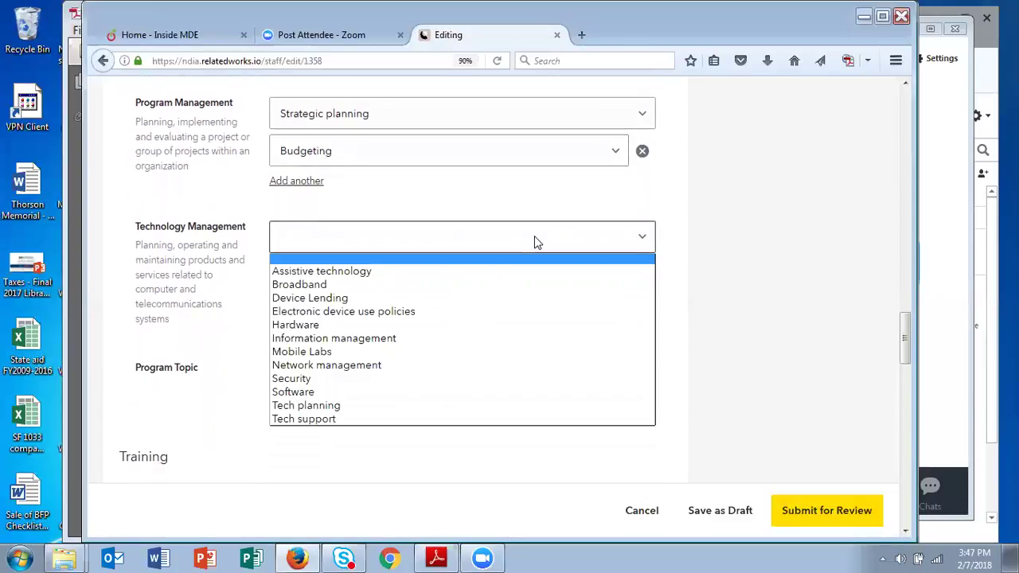
{"action": "left_click", "coordinate": [316, 285]}
{"action": "scroll", "coordinate": [404, 290], "scroll_direction": "down", "scroll_amount": 4}
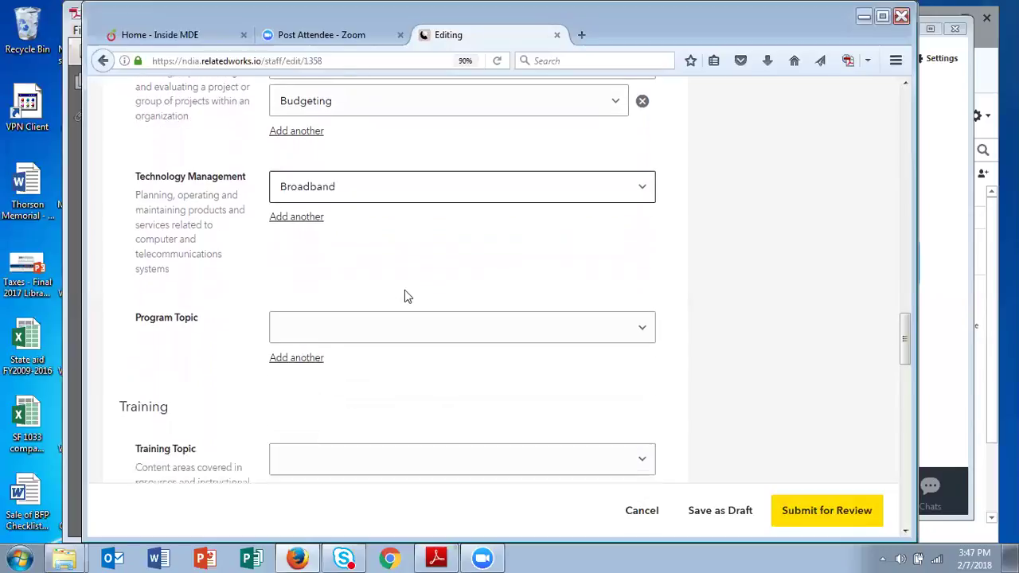
{"action": "left_click", "coordinate": [458, 189]}
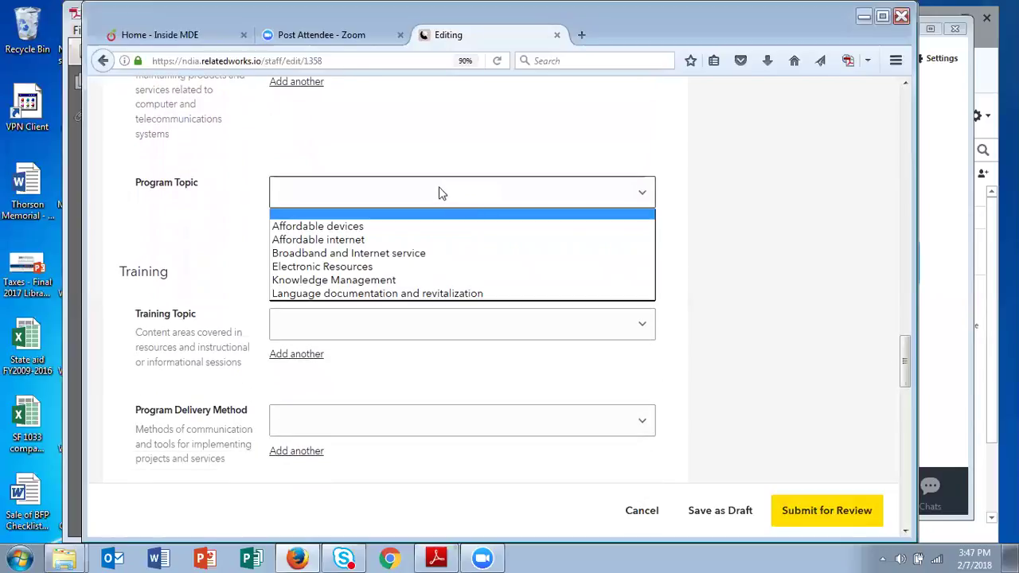
{"action": "left_click", "coordinate": [404, 254]}
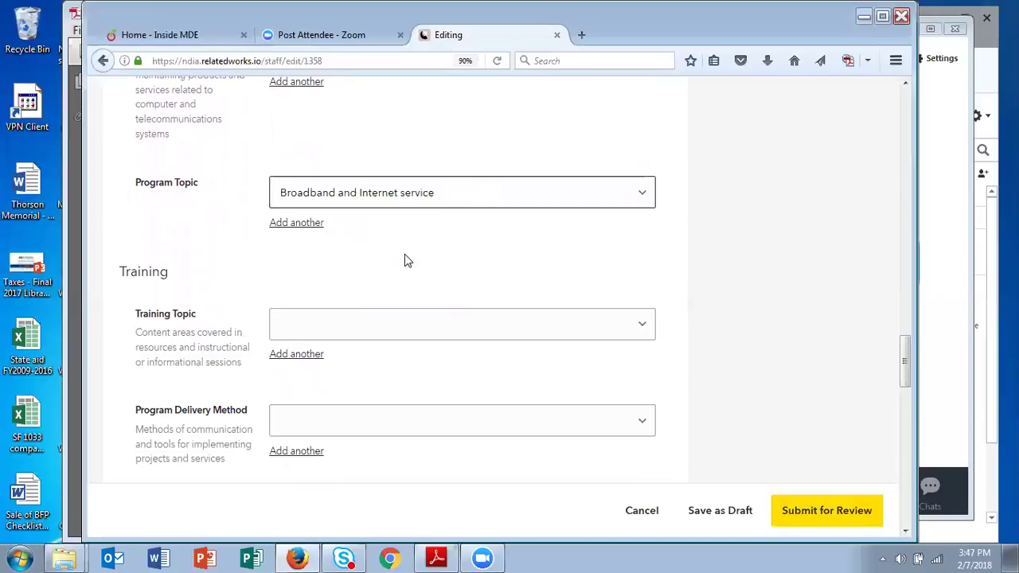
{"action": "scroll", "coordinate": [456, 264], "scroll_direction": "down", "scroll_amount": 1}
{"action": "scroll", "coordinate": [456, 265], "scroll_direction": "down", "scroll_amount": 3}
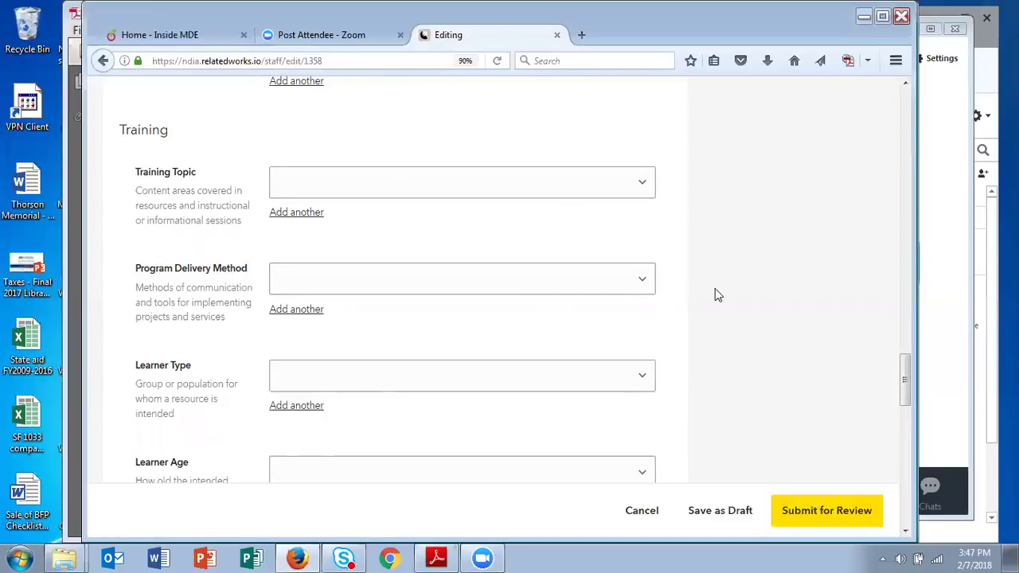
{"action": "scroll", "coordinate": [701, 296], "scroll_direction": "down", "scroll_amount": 3}
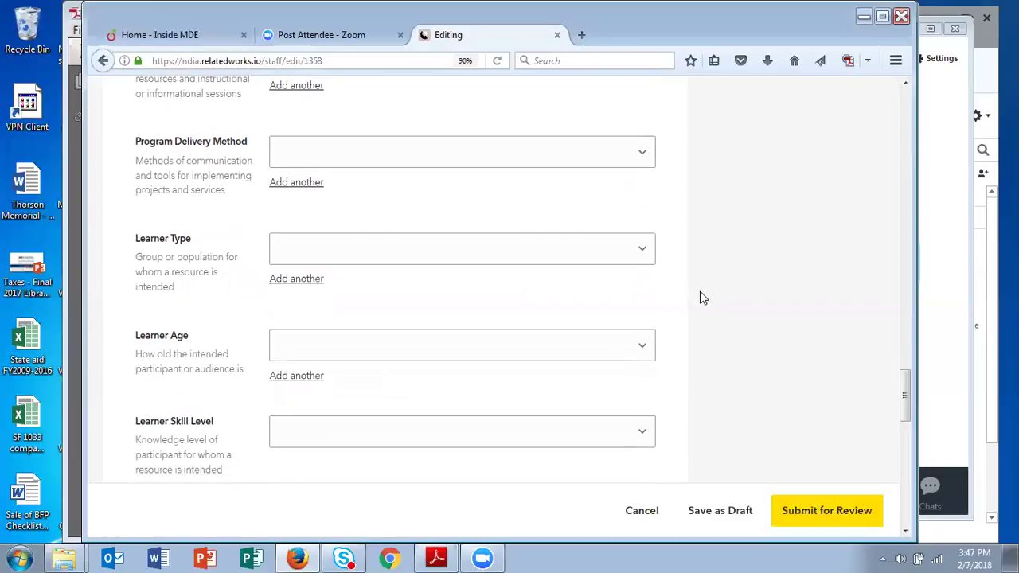
{"action": "left_click", "coordinate": [571, 246]}
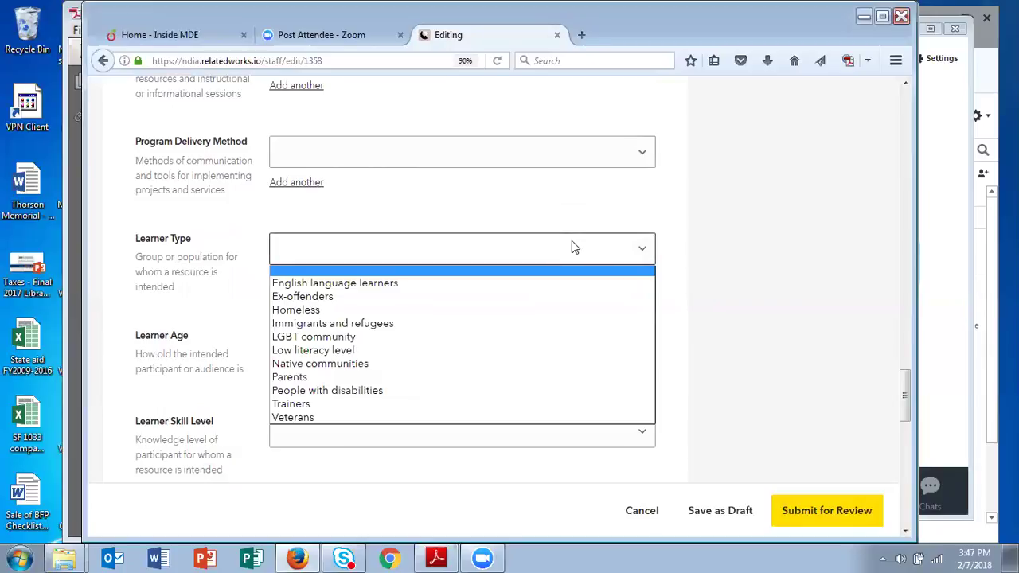
{"action": "left_click", "coordinate": [671, 252]}
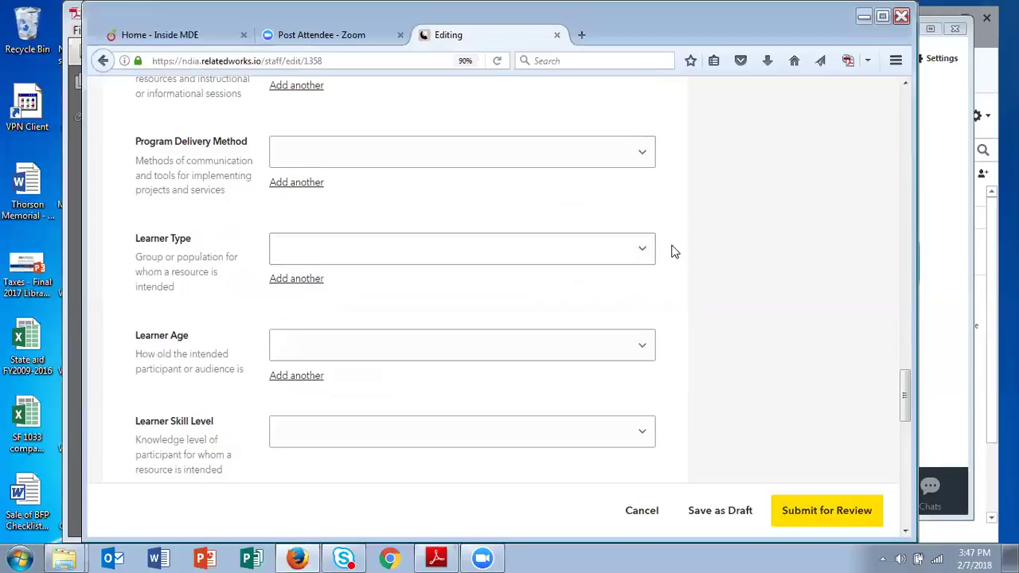
{"action": "scroll", "coordinate": [671, 251], "scroll_direction": "down", "scroll_amount": 5}
{"action": "scroll", "coordinate": [671, 251], "scroll_direction": "down", "scroll_amount": 4}
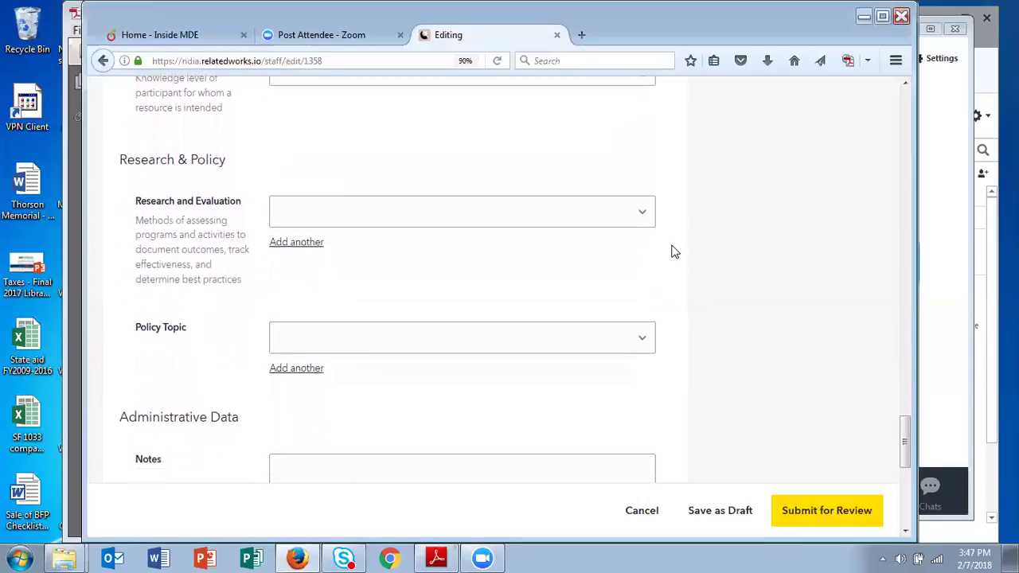
- Choose Reports and studies for Research and Evaluation; add Home Broadband and Infrastructure policy topics
{"action": "left_click", "coordinate": [636, 195]}
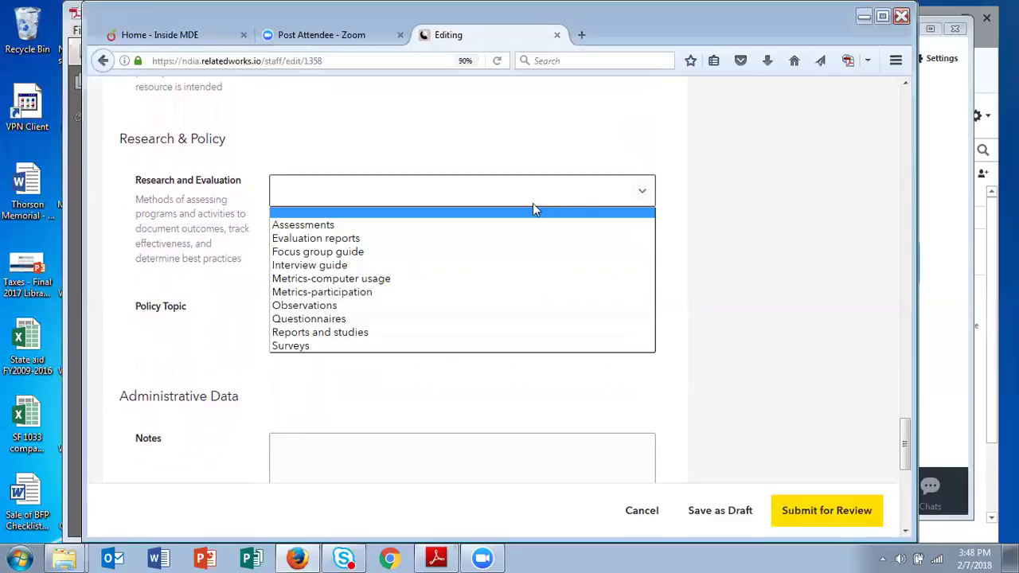
{"action": "left_click", "coordinate": [349, 332]}
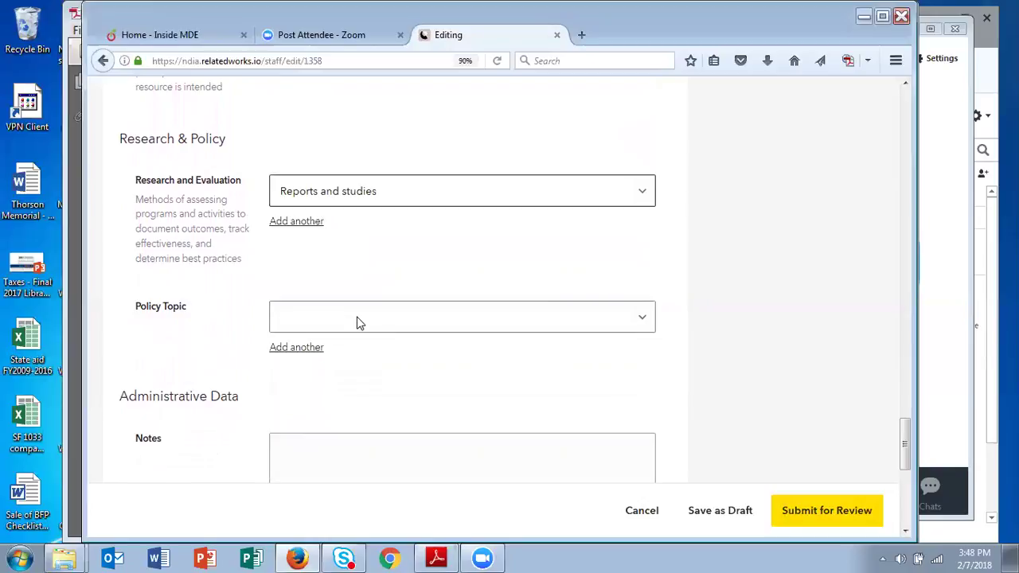
{"action": "left_click", "coordinate": [357, 322]}
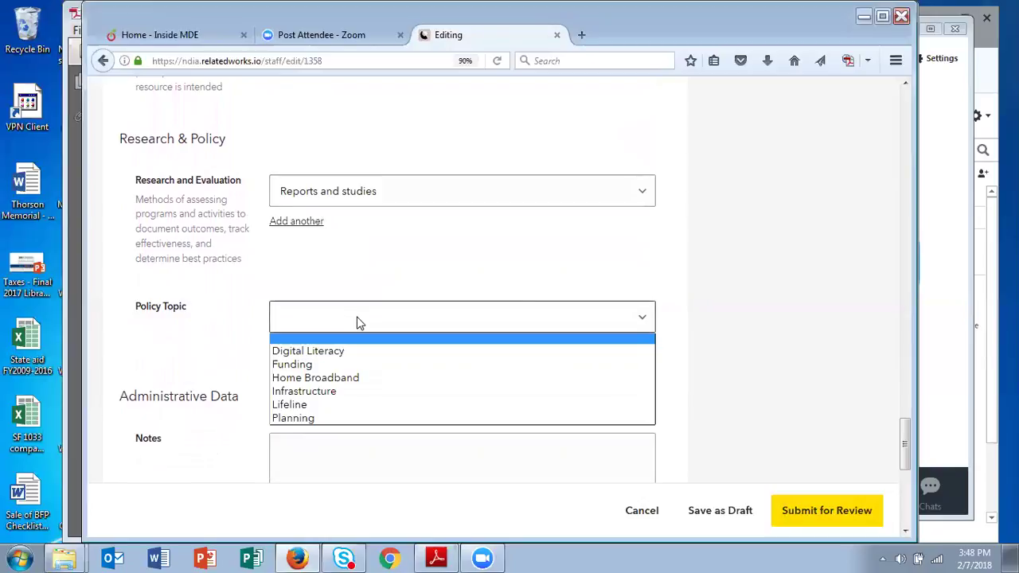
{"action": "left_click", "coordinate": [336, 382]}
{"action": "left_click", "coordinate": [316, 351]}
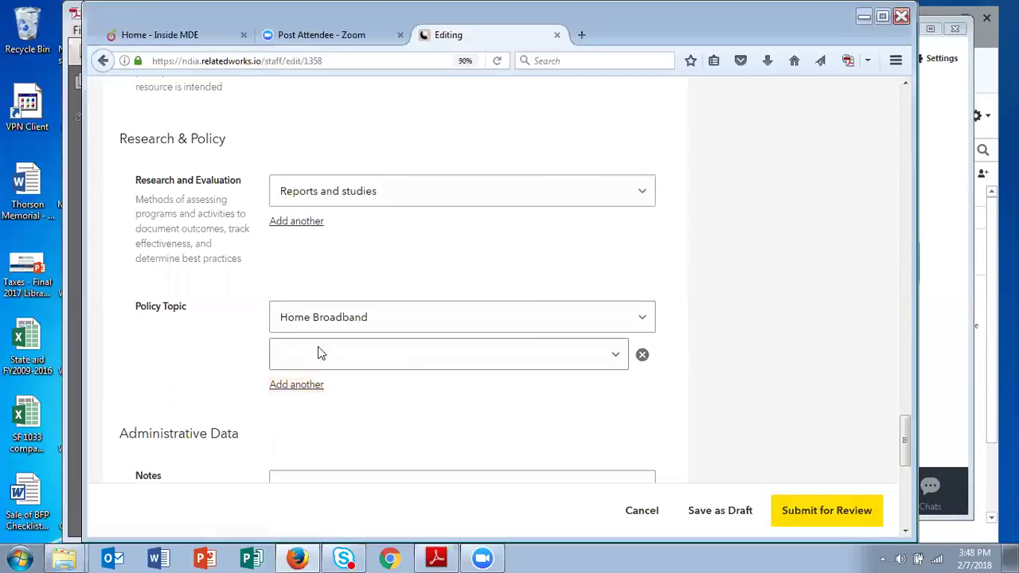
{"action": "left_click", "coordinate": [323, 351]}
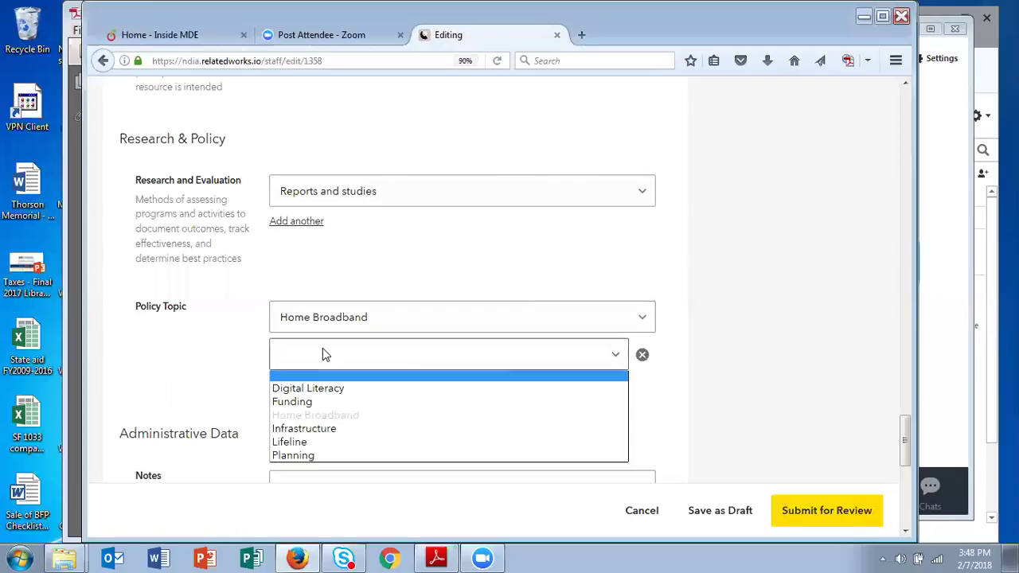
{"action": "left_click", "coordinate": [312, 429]}
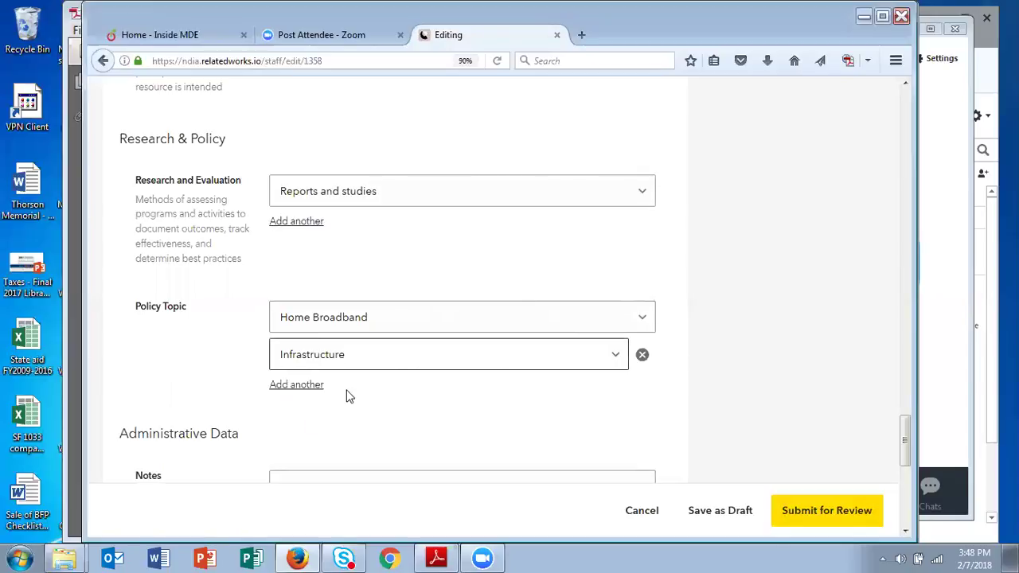
{"action": "scroll", "coordinate": [347, 395], "scroll_direction": "down", "scroll_amount": 5}
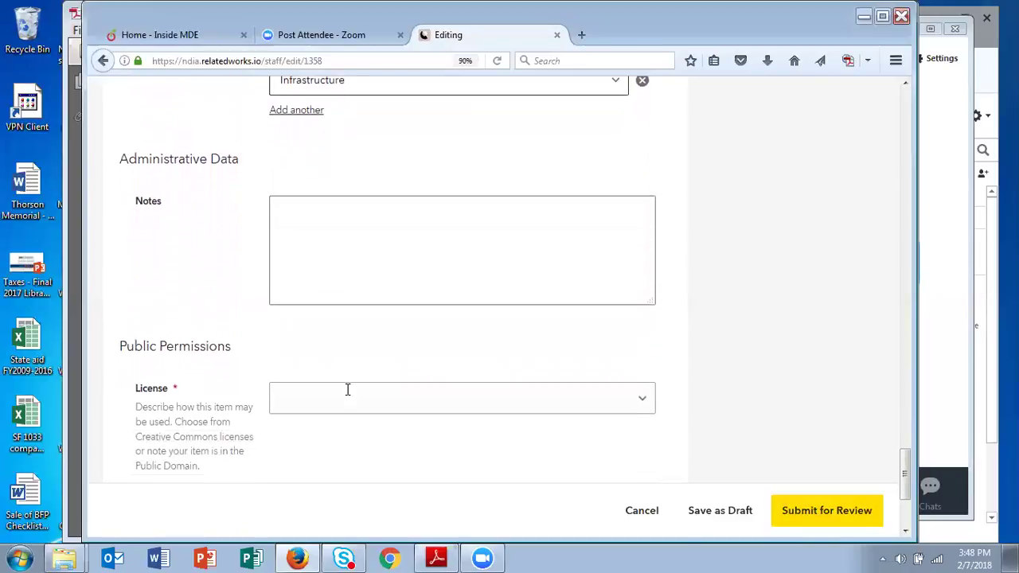
- Set the item's License to Attribution Alone - BY
{"action": "scroll", "coordinate": [347, 389], "scroll_direction": "down", "scroll_amount": 1}
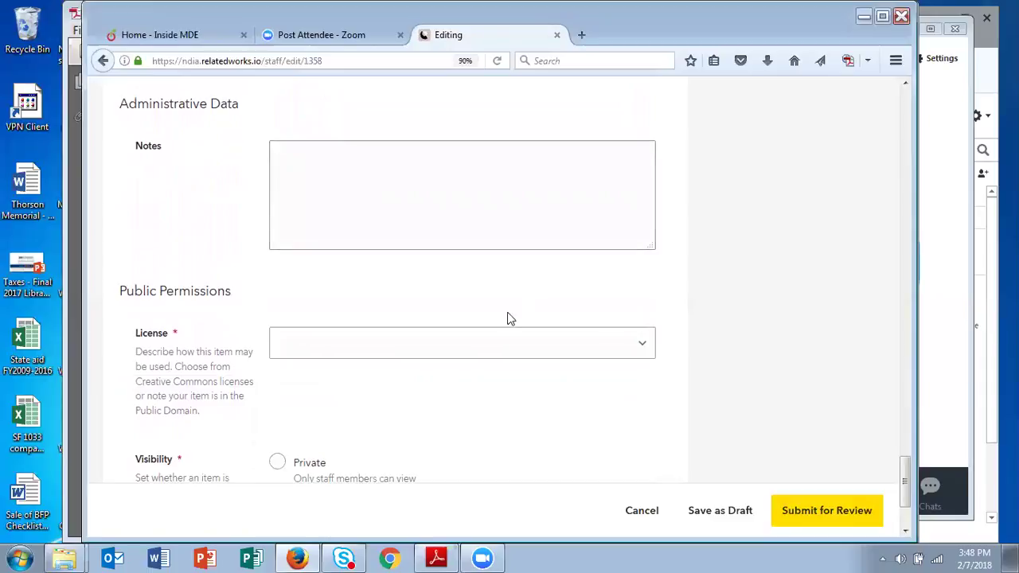
{"action": "left_click", "coordinate": [641, 347]}
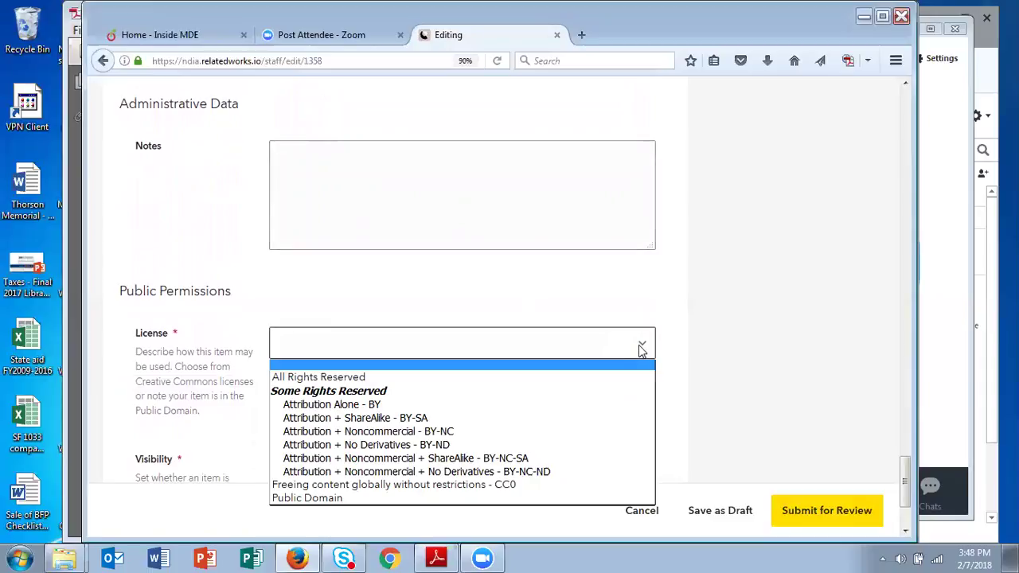
{"action": "left_click", "coordinate": [361, 407]}
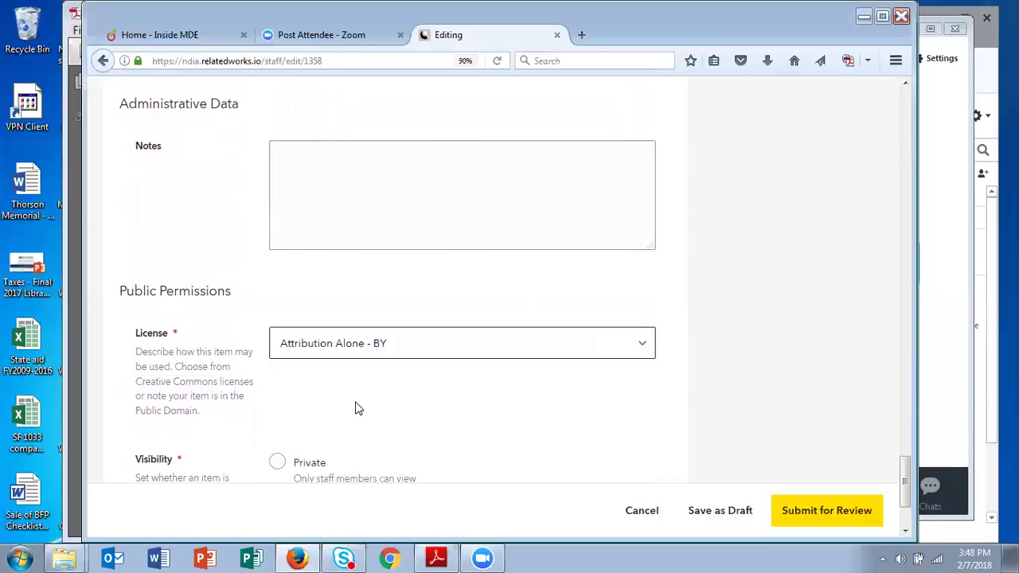
- Set Visibility to Metadata and All Files are Public
{"action": "scroll", "coordinate": [444, 397], "scroll_direction": "down", "scroll_amount": 3}
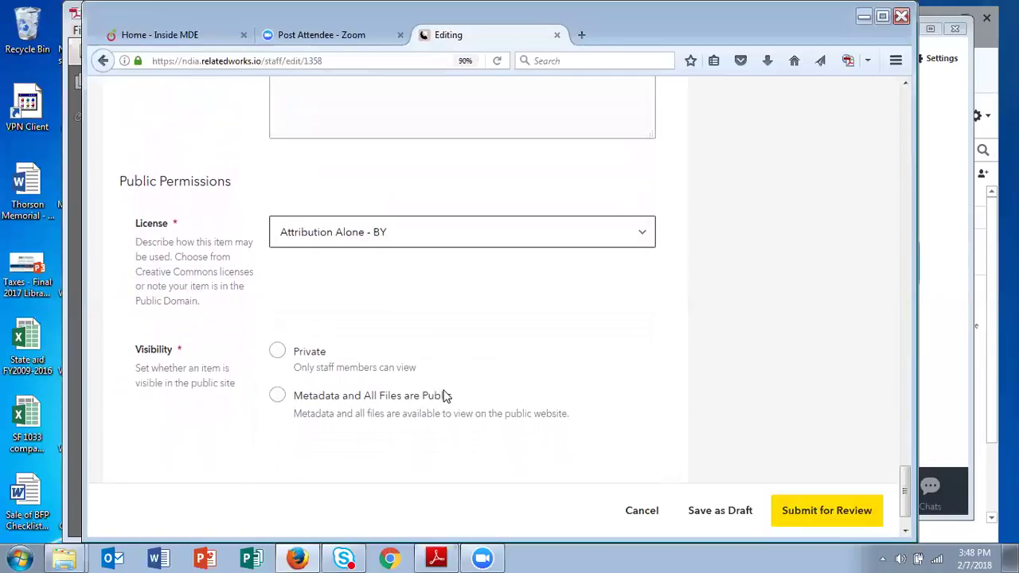
{"action": "scroll", "coordinate": [541, 336], "scroll_direction": "down", "scroll_amount": 1}
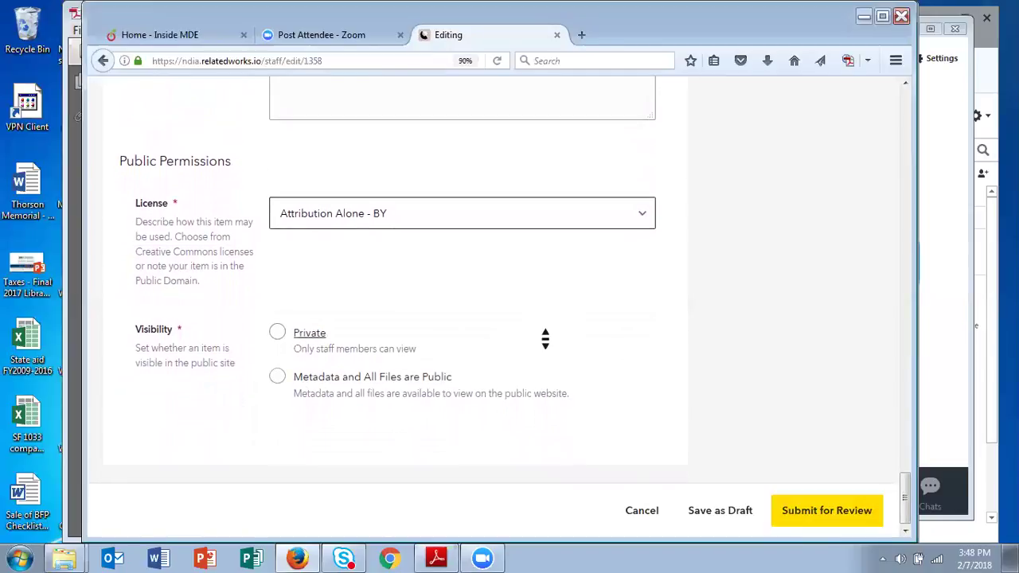
{"action": "left_click", "coordinate": [276, 379]}
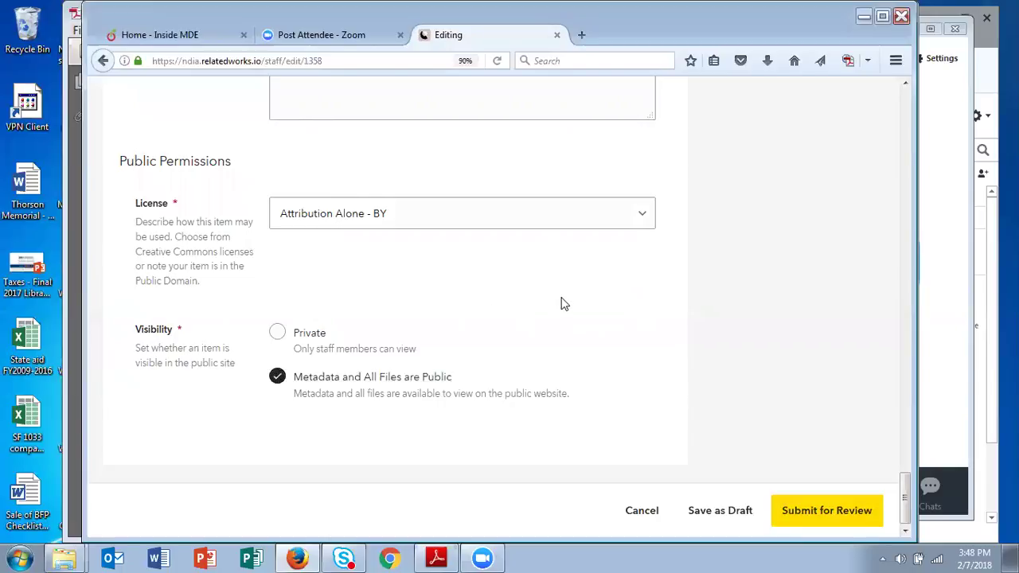